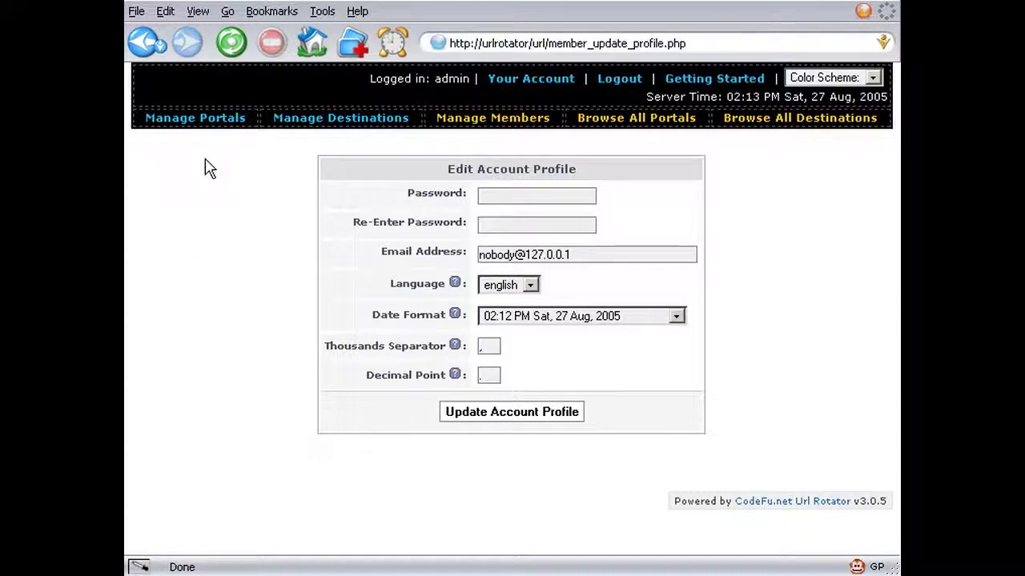
- Browse the Manage Portals, Destinations, Members and Browse All pages, then start a new member from the members list
click(190, 126)
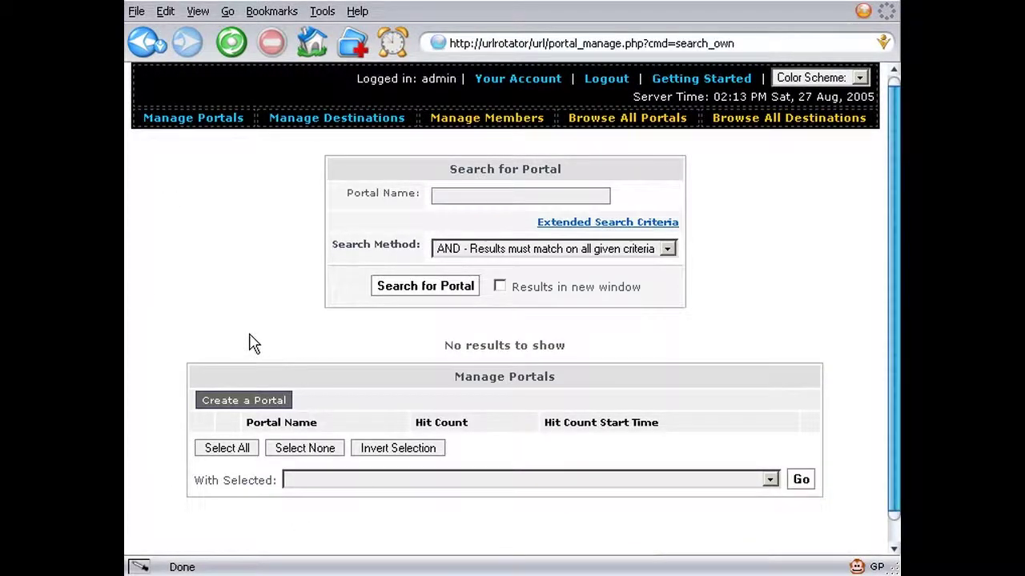
click(324, 120)
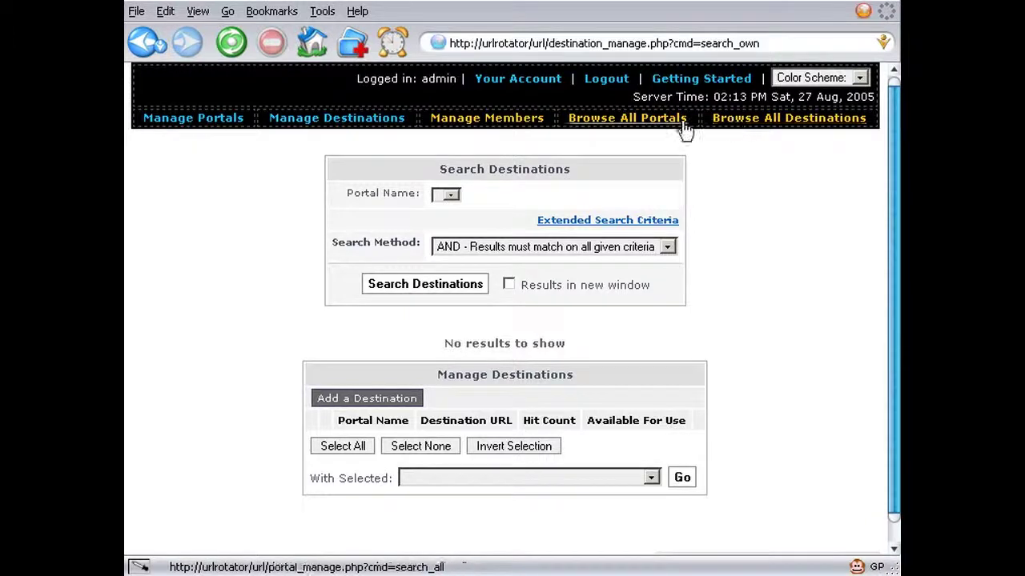
click(517, 126)
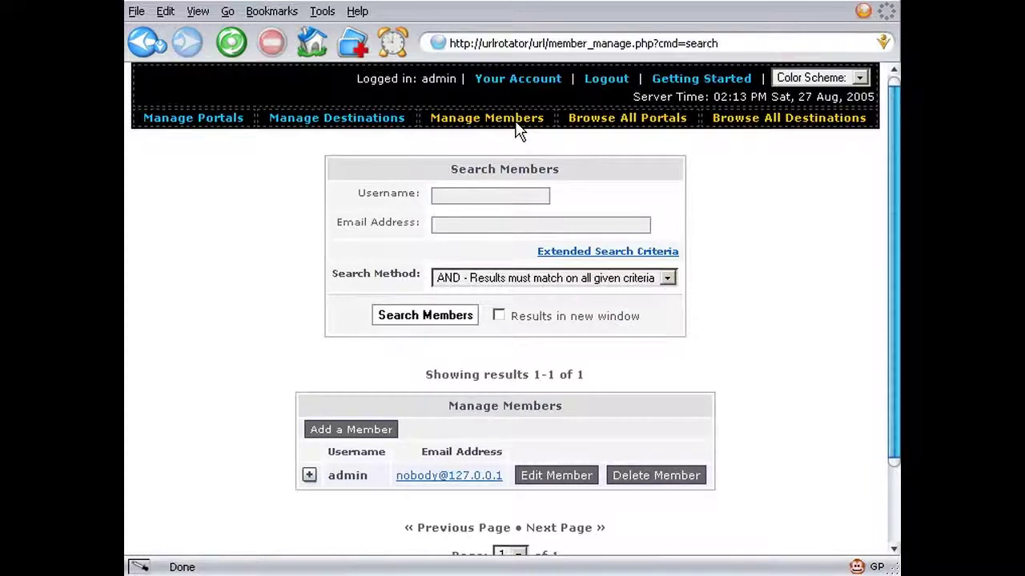
click(602, 121)
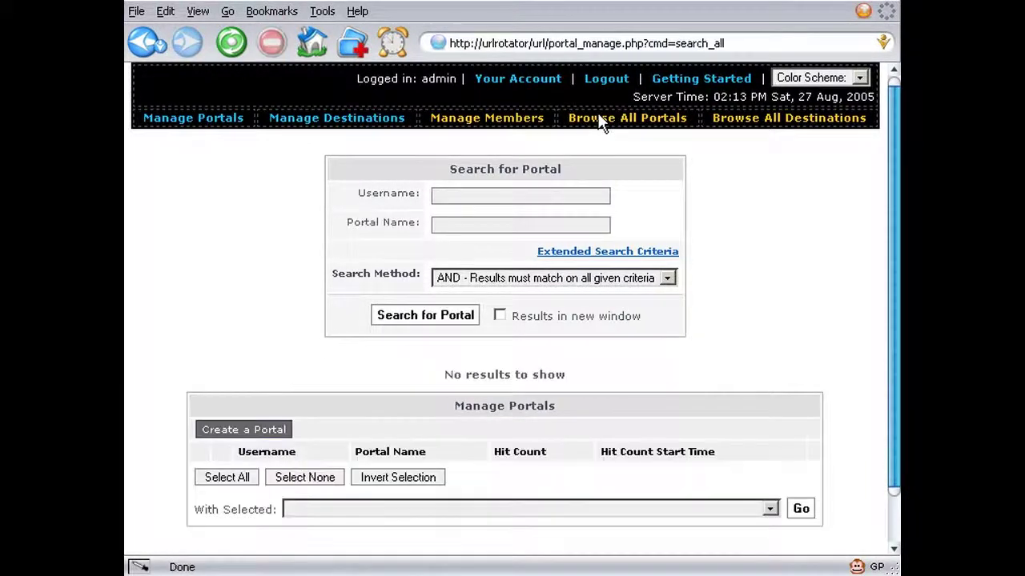
click(756, 120)
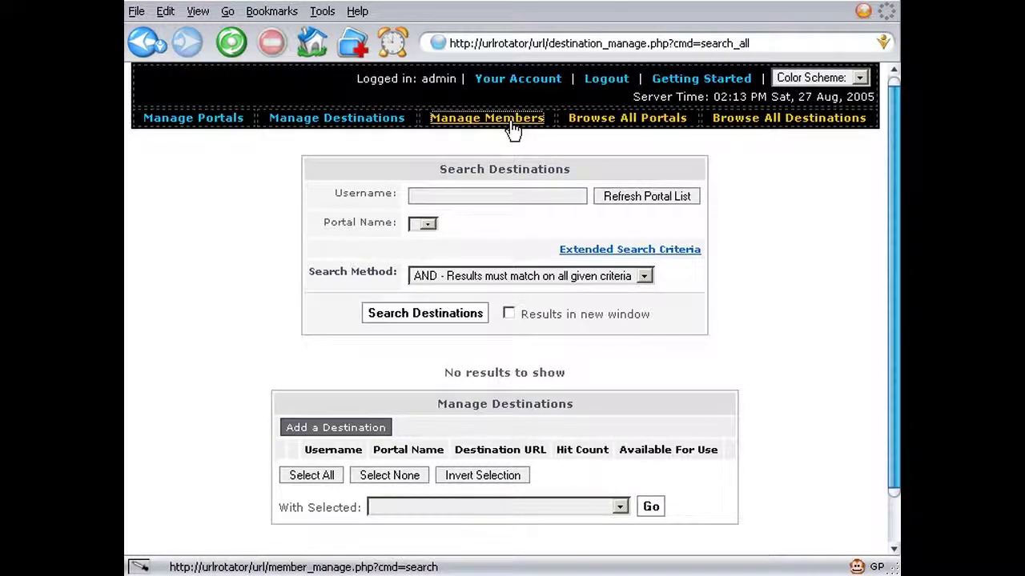
click(513, 128)
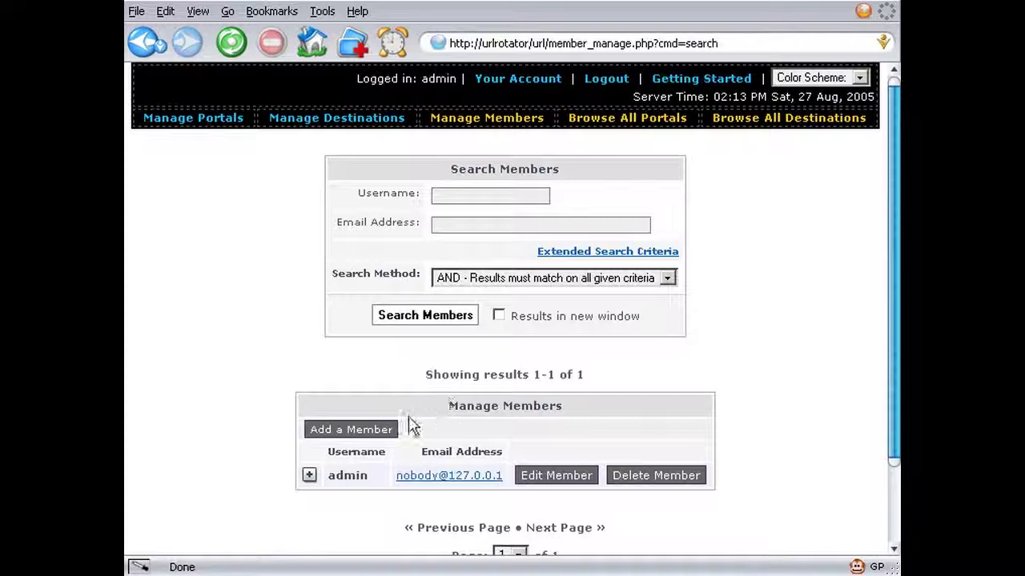
click(385, 432)
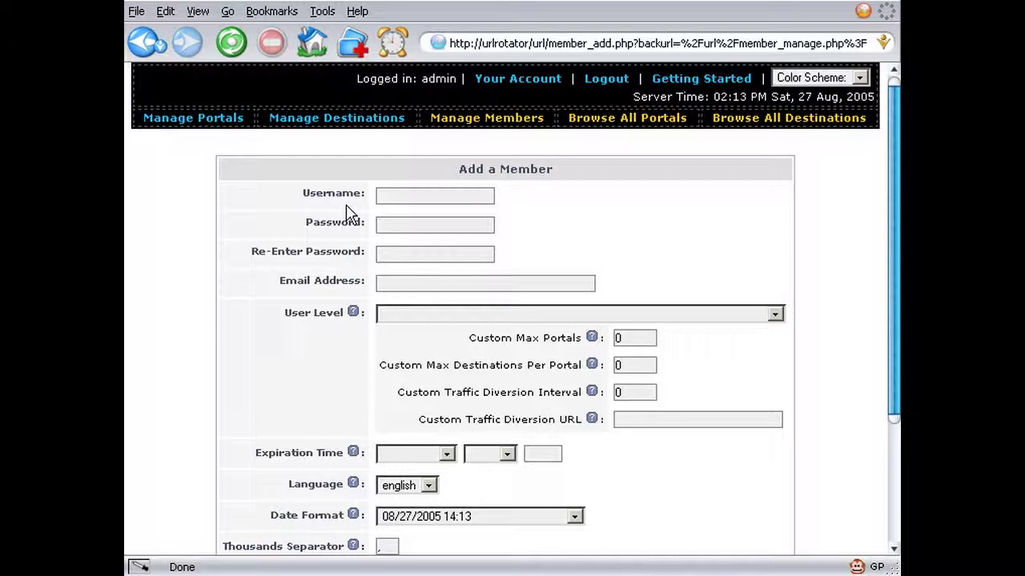
- Enter the new member's username, password and e-mail address
click(388, 197)
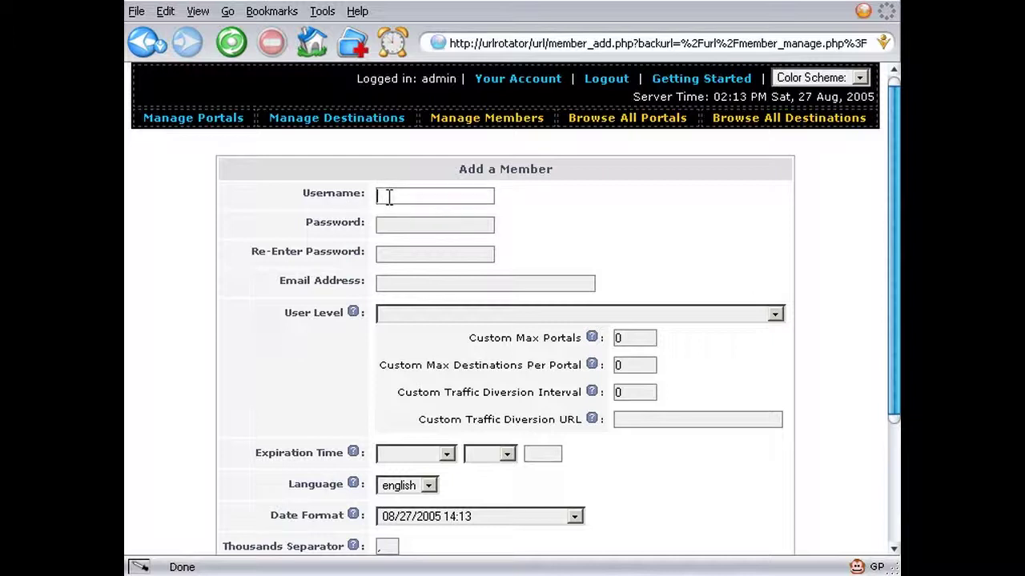
text(cool)
key(Tab)
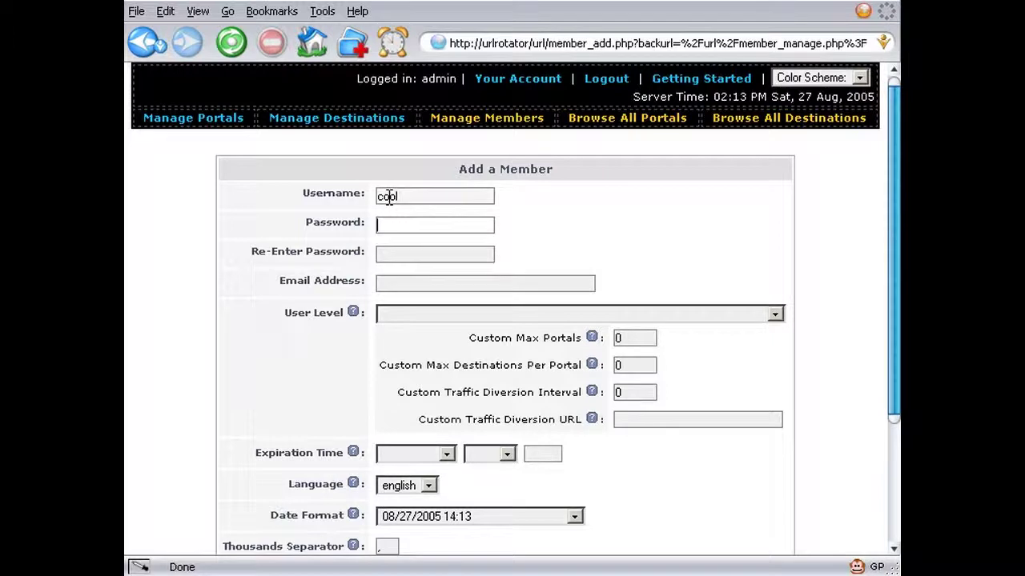
text(password)
key(Tab)
text(password)
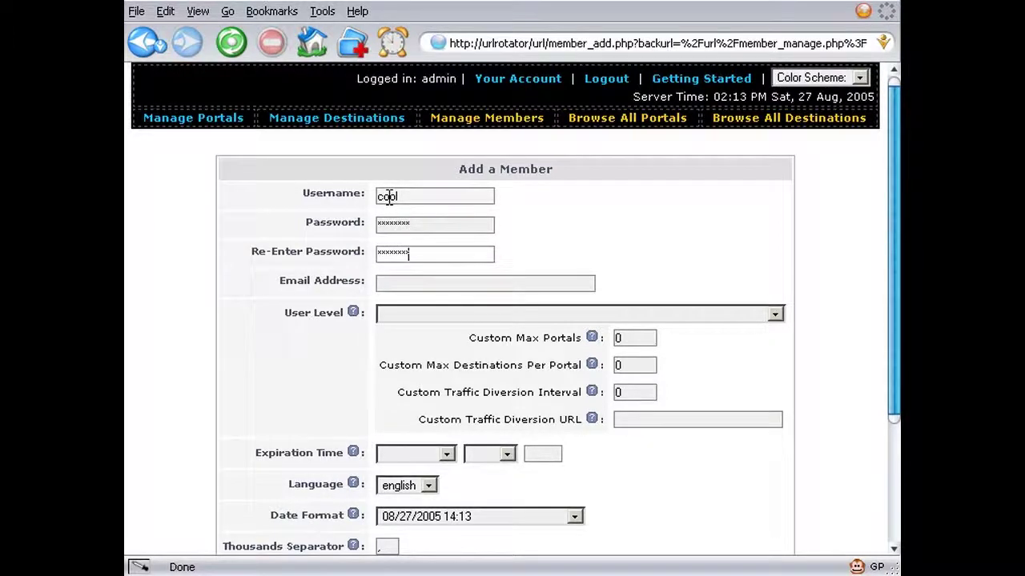
key(Tab)
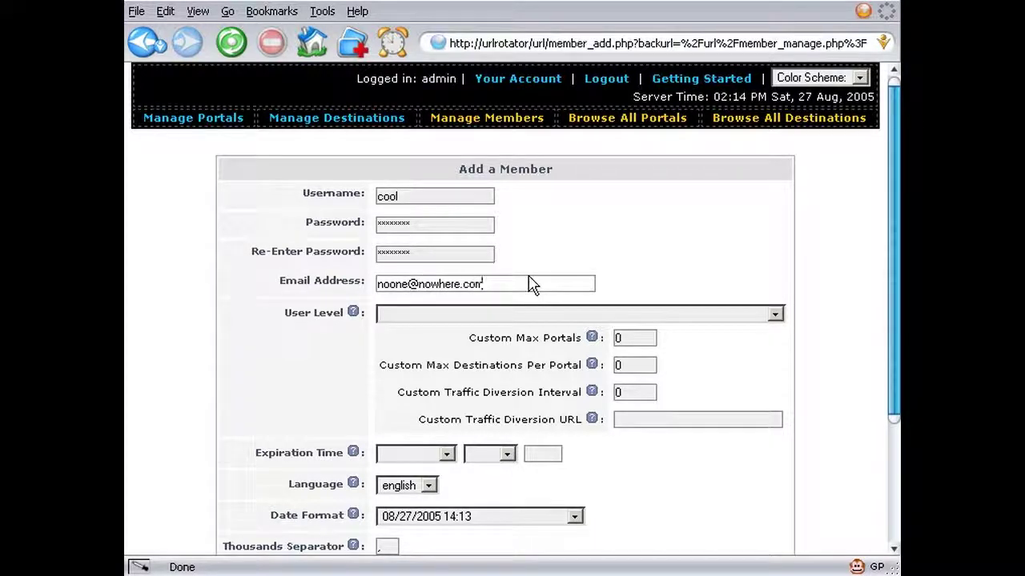
- Set the member's user level to Custom User Level instead of User Level 1
click(593, 314)
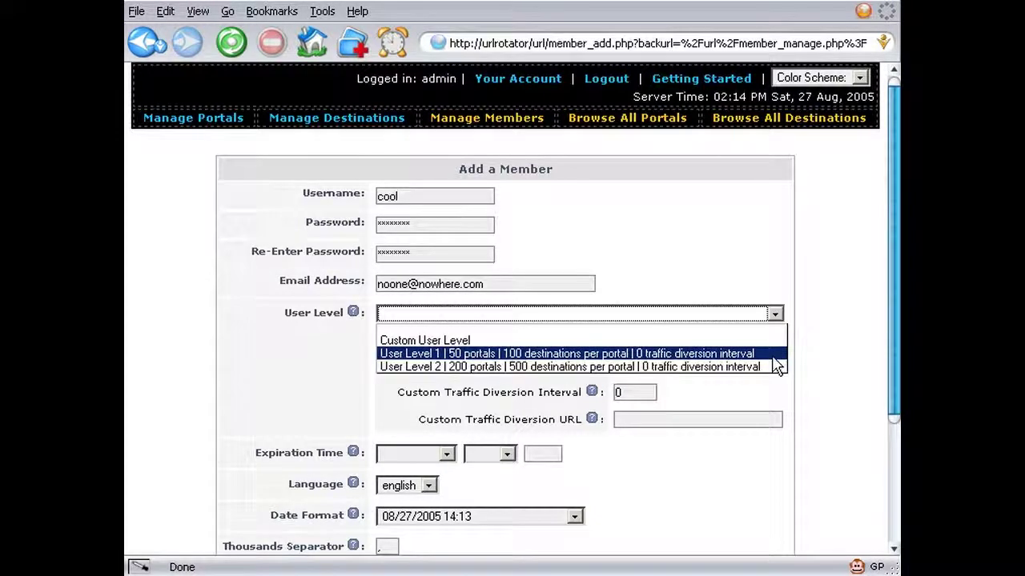
click(774, 358)
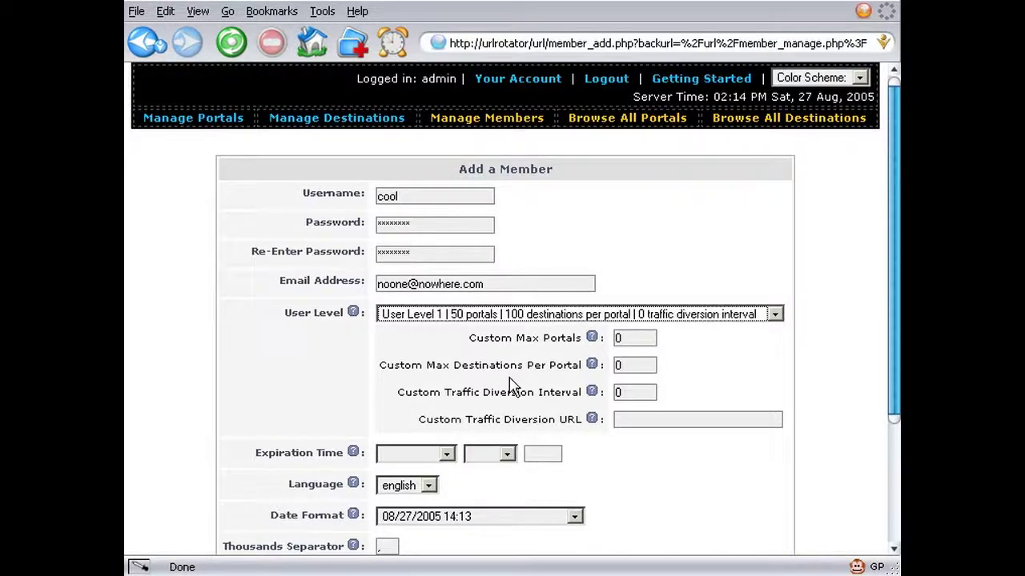
click(472, 317)
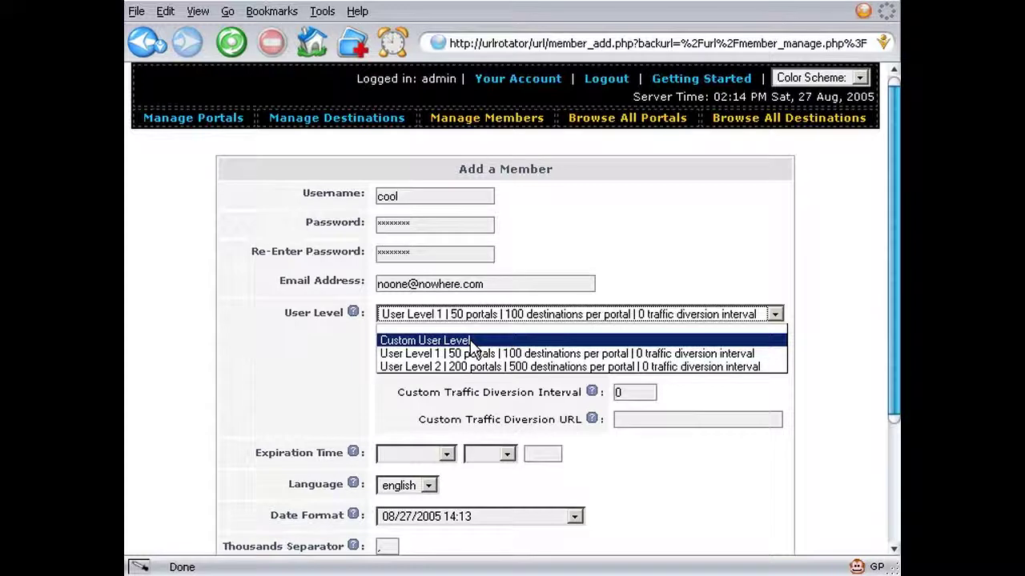
click(472, 346)
double_click(469, 344)
click(492, 352)
double_click(619, 339)
text(5)
double_click(620, 365)
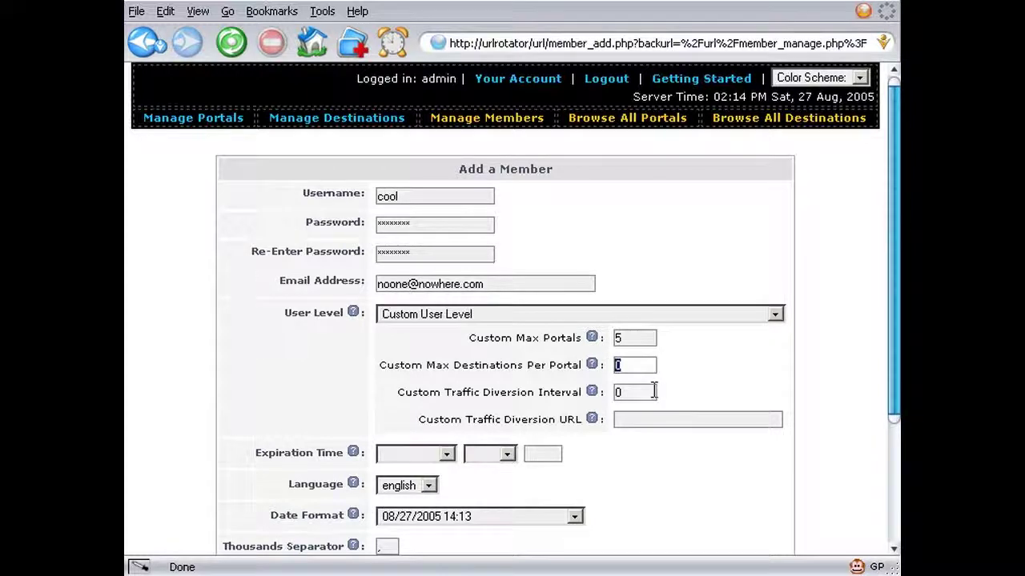
text(10)
double_click(623, 392)
text(11)
click(649, 418)
text(ht)
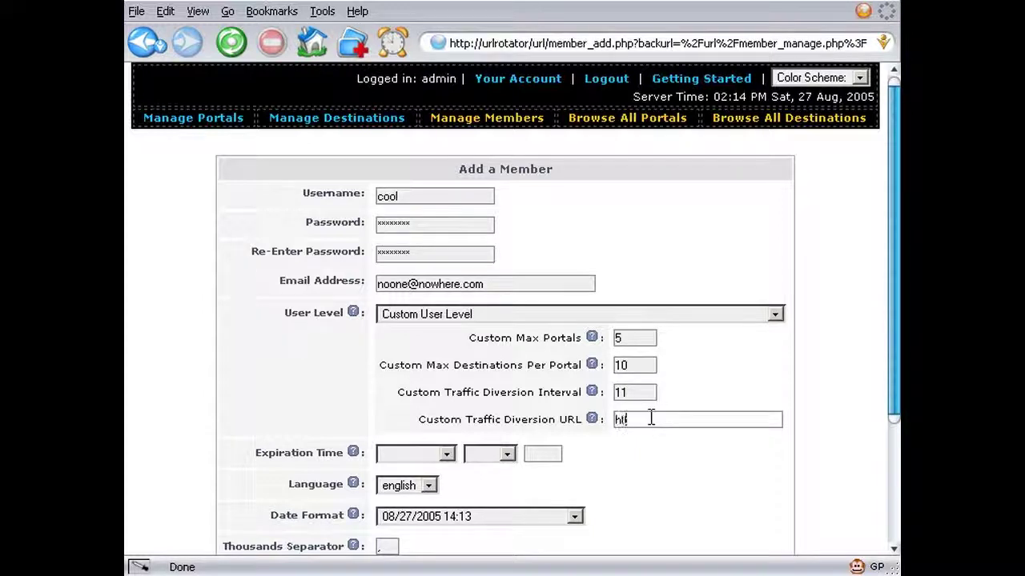
text(tp://www.diversion.com/)
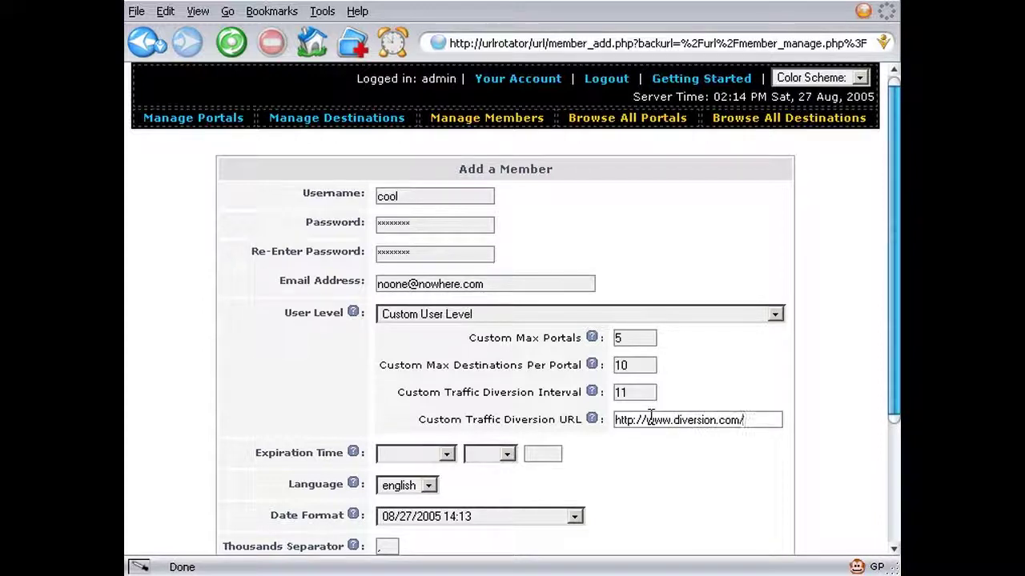
- Check the diversion URL help, then save the new member and log out
scroll(700, 473, down, 3)
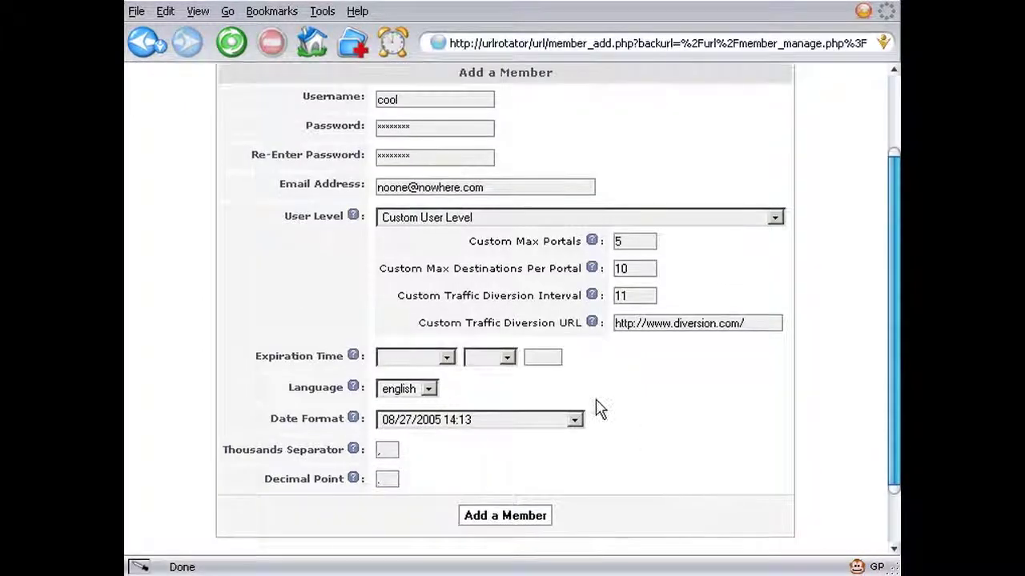
click(592, 324)
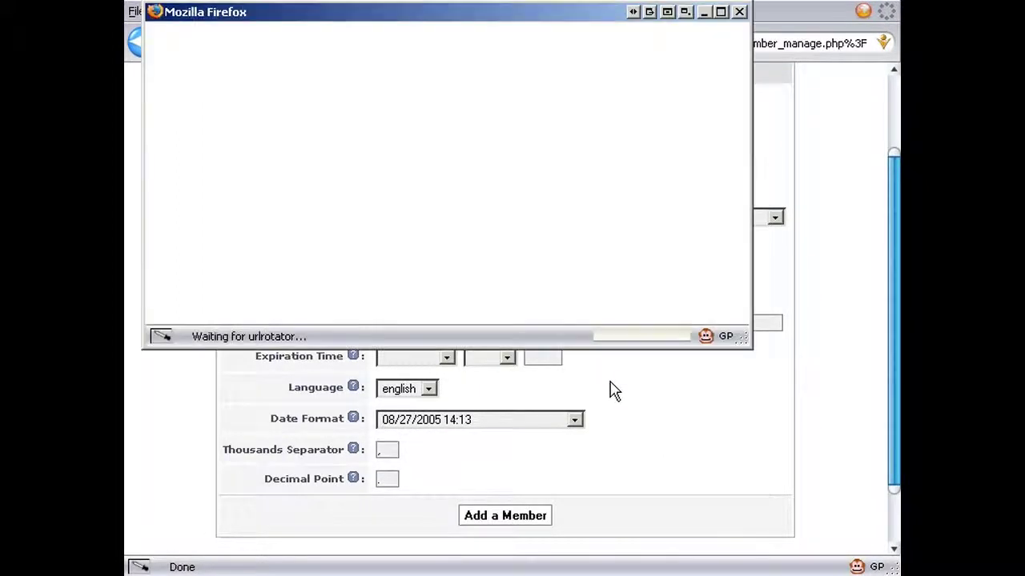
click(736, 14)
click(519, 518)
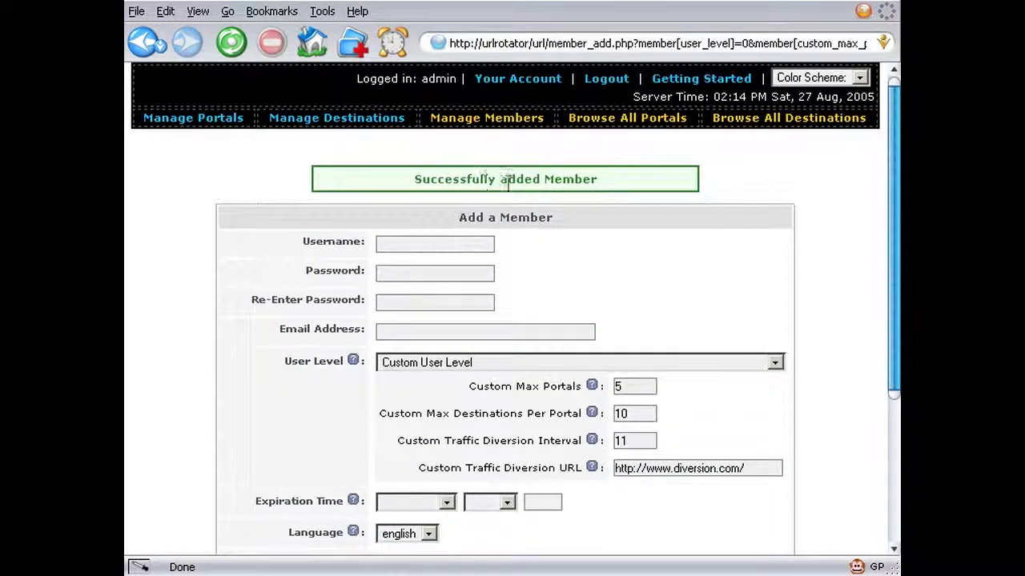
click(612, 80)
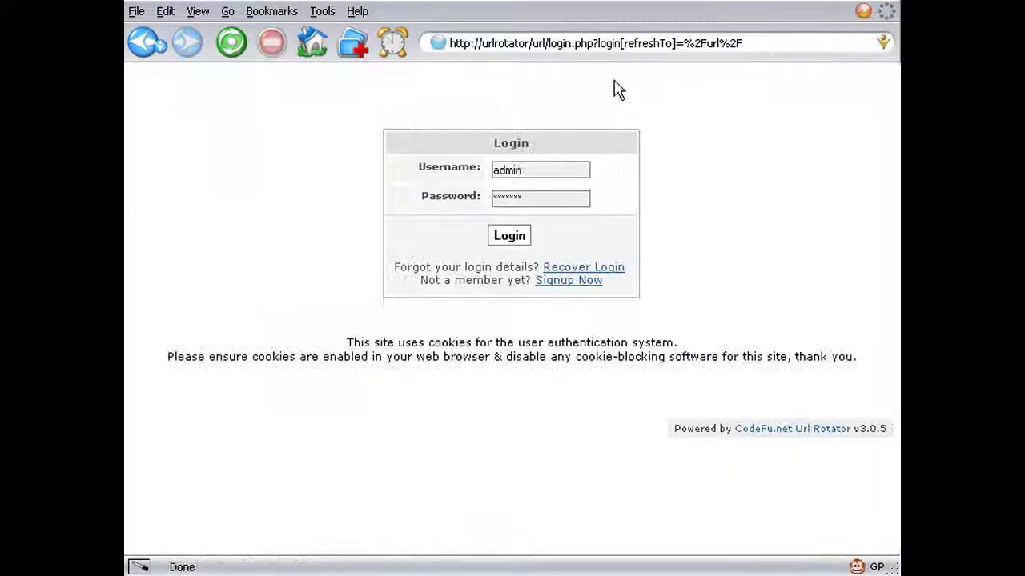
- Log in as the new member, decline saving the login, and go to its portal management page
drag(556, 176, 441, 167)
text(cc)
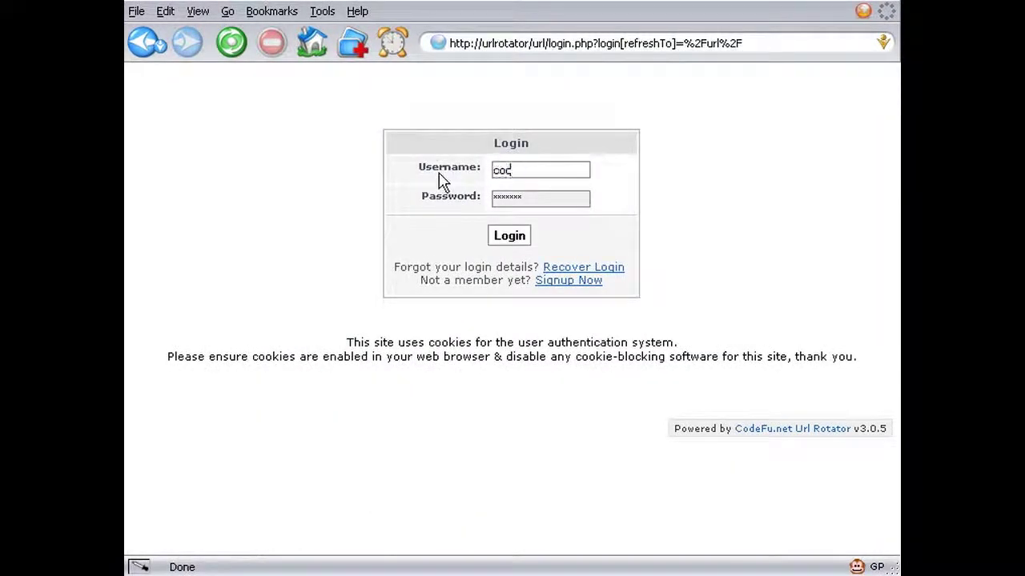
text(o)
key(Tab)
text(cool)
key(Return)
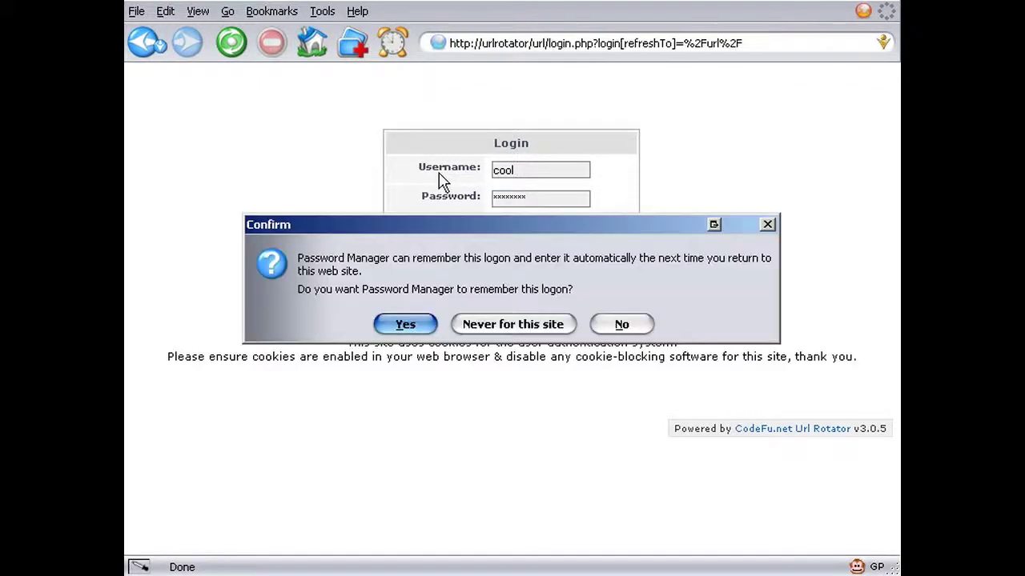
key(Return)
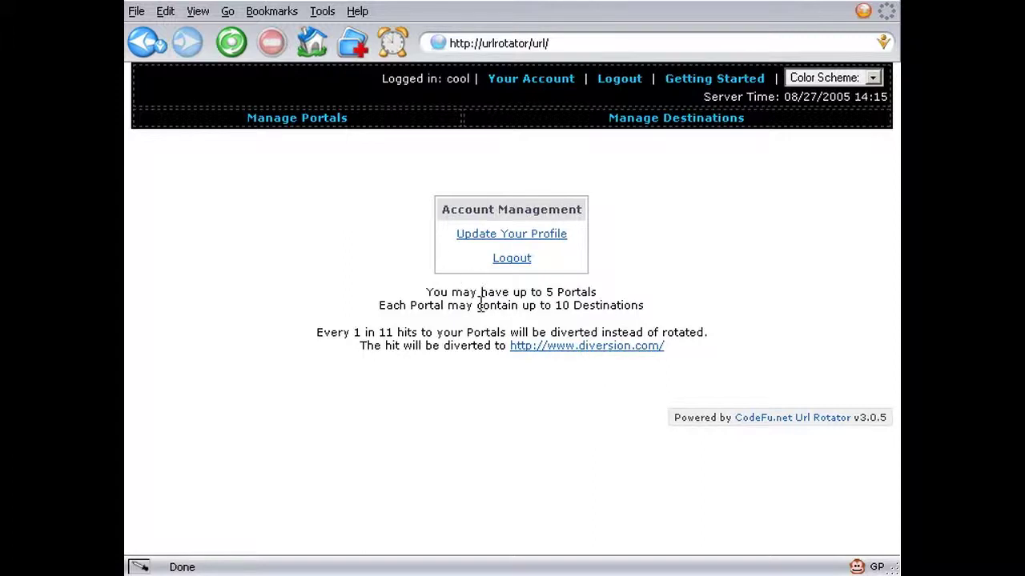
click(298, 126)
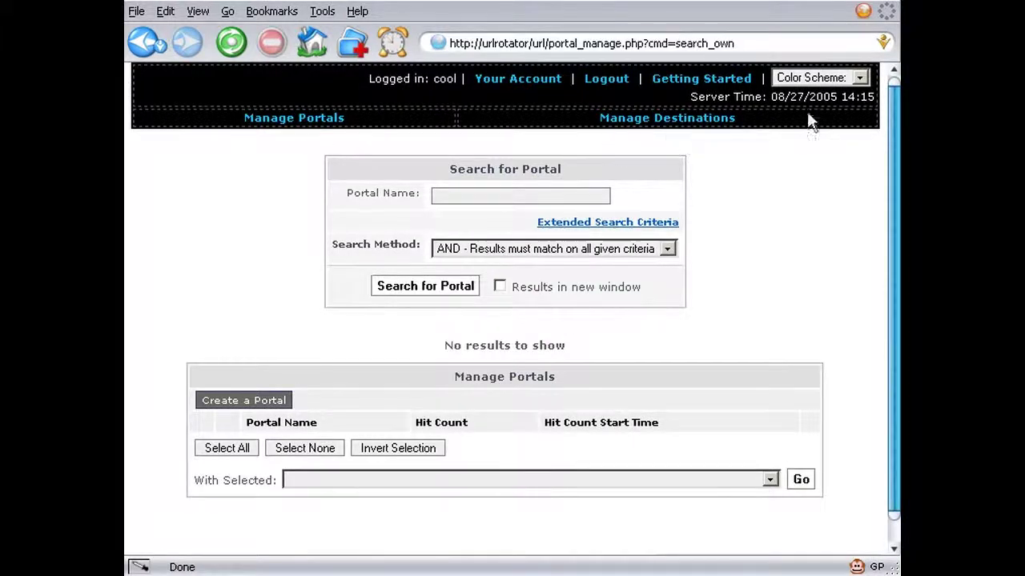
- Apply the Fine Day colour scheme and open the Create a Portal form
click(829, 80)
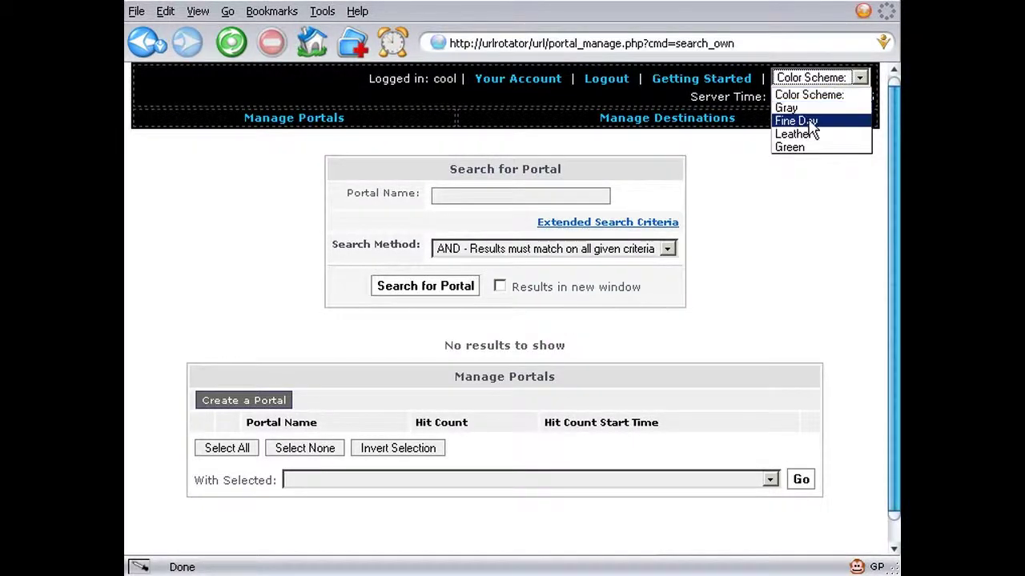
click(797, 121)
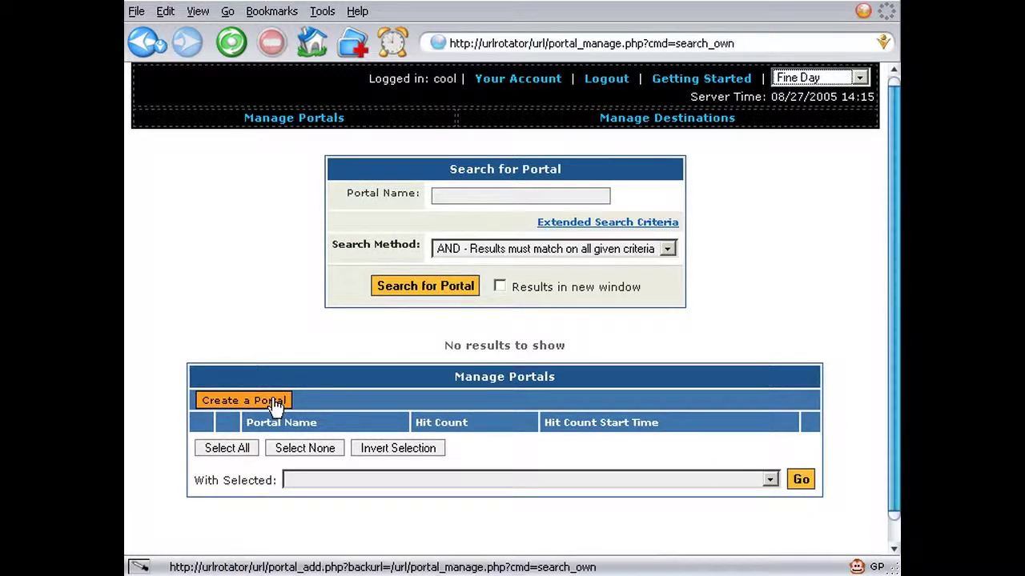
click(274, 404)
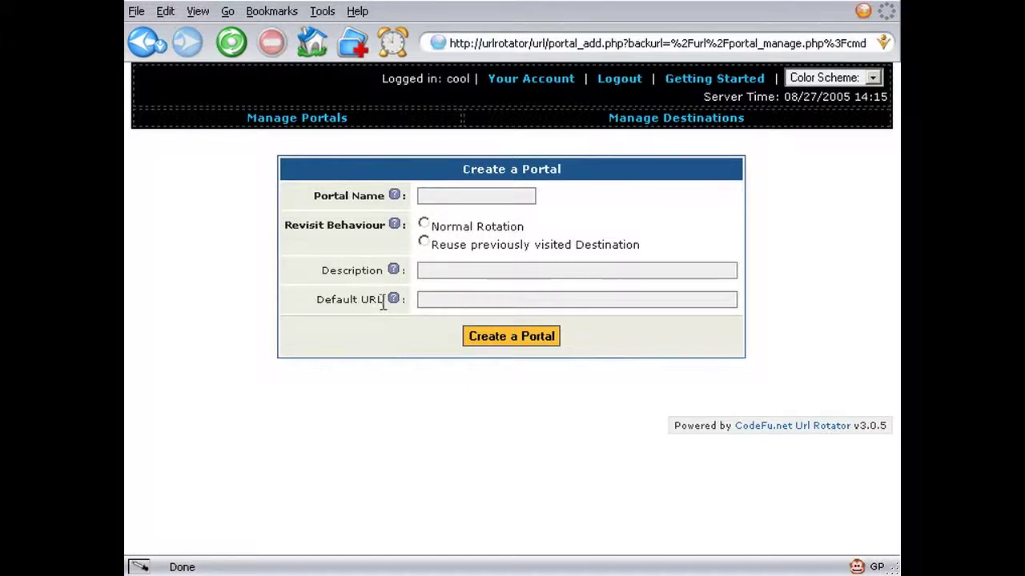
click(440, 198)
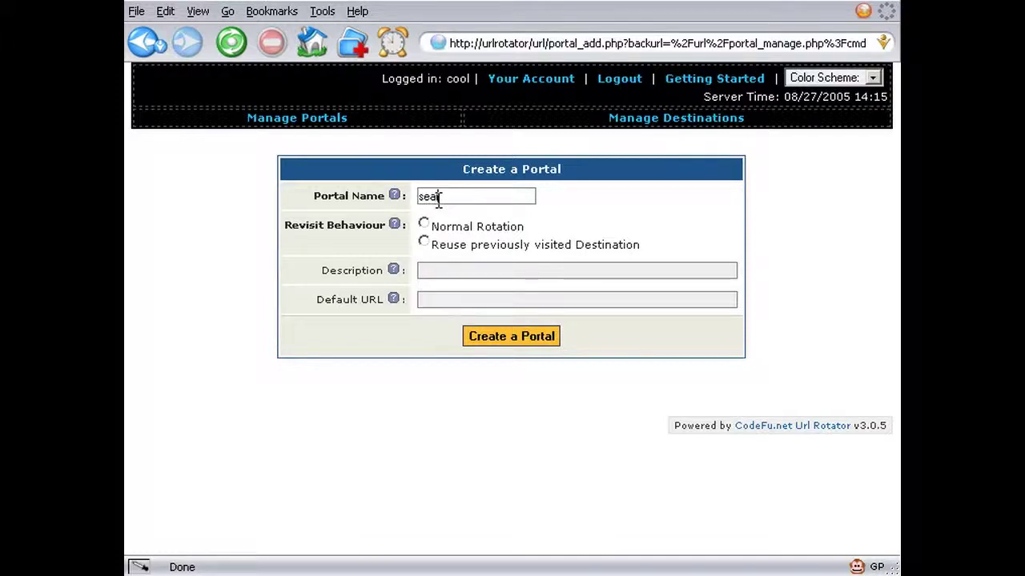
click(423, 224)
click(449, 270)
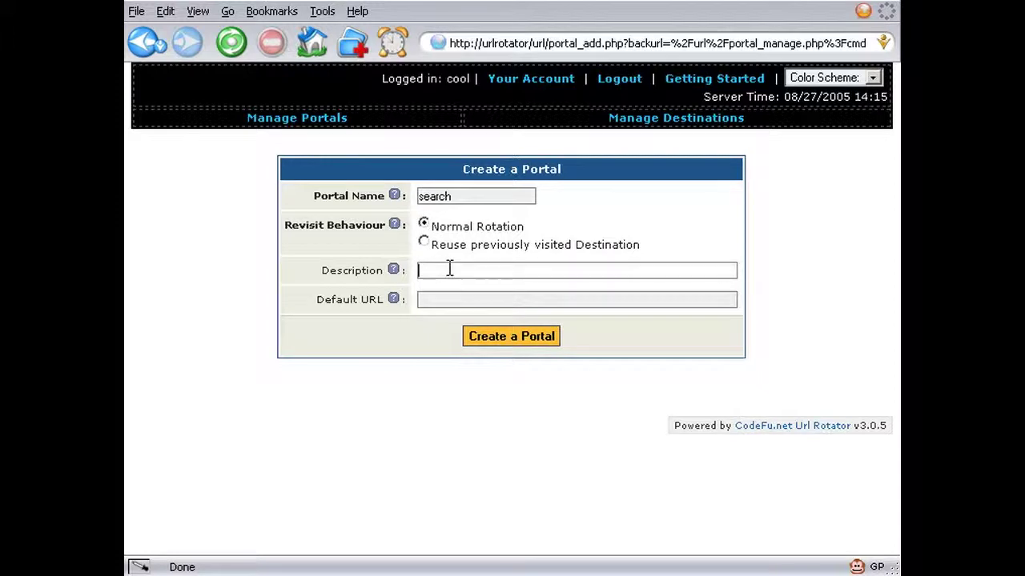
text(Rotates a few major search engines)
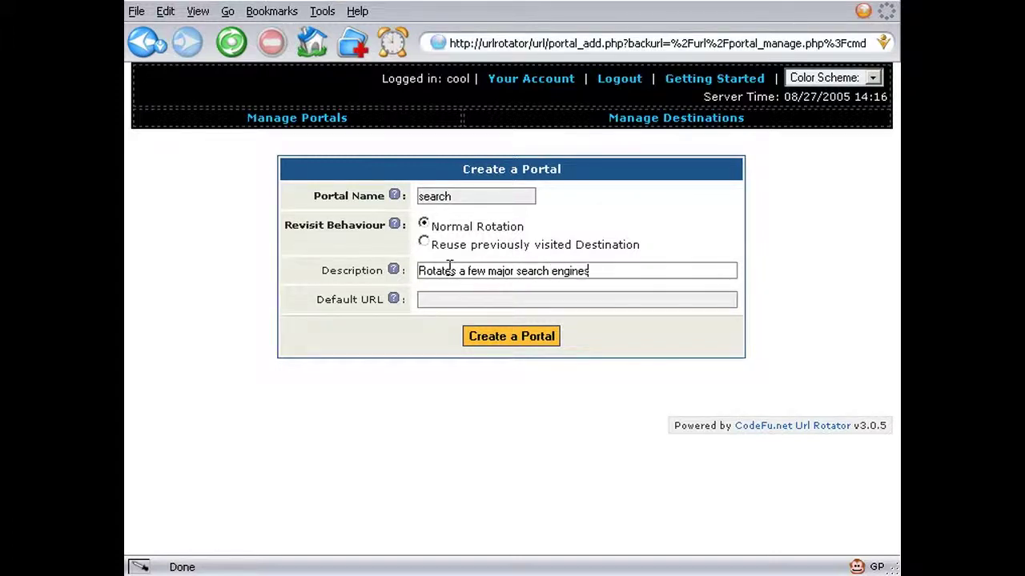
text(.)
key(Tab)
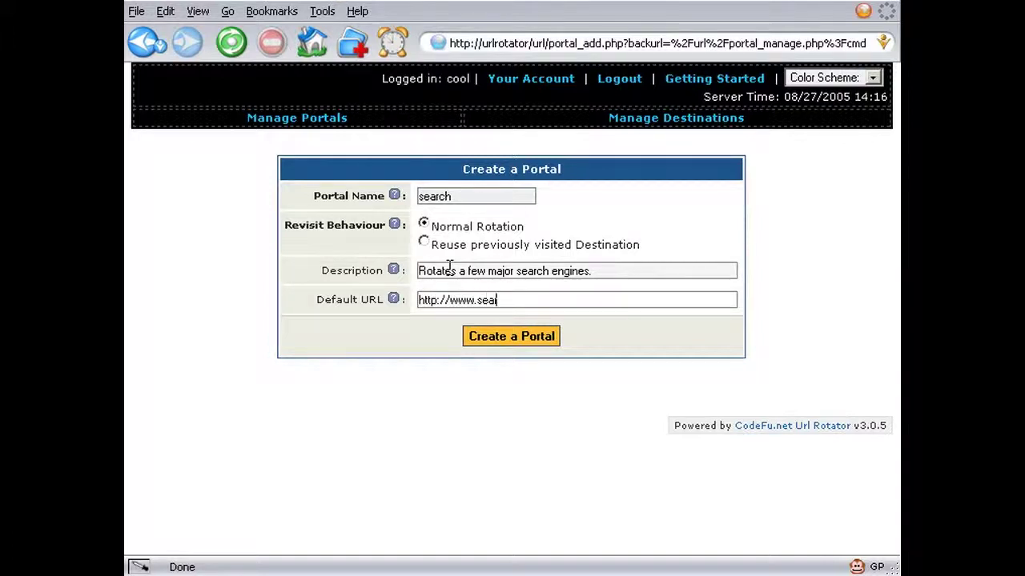
text(http://www.search.com/)
key(Return)
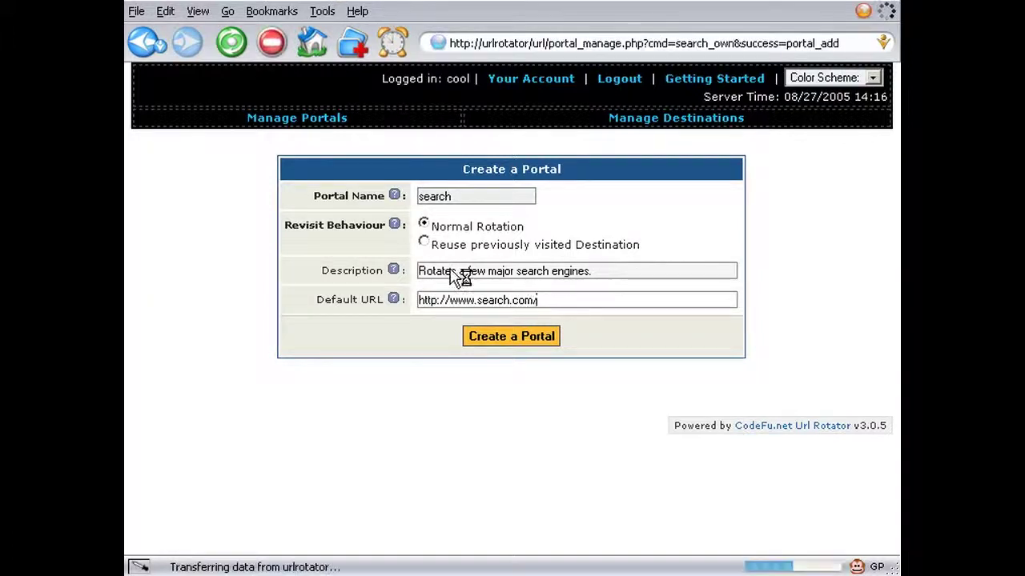
scroll(389, 361, down, 3)
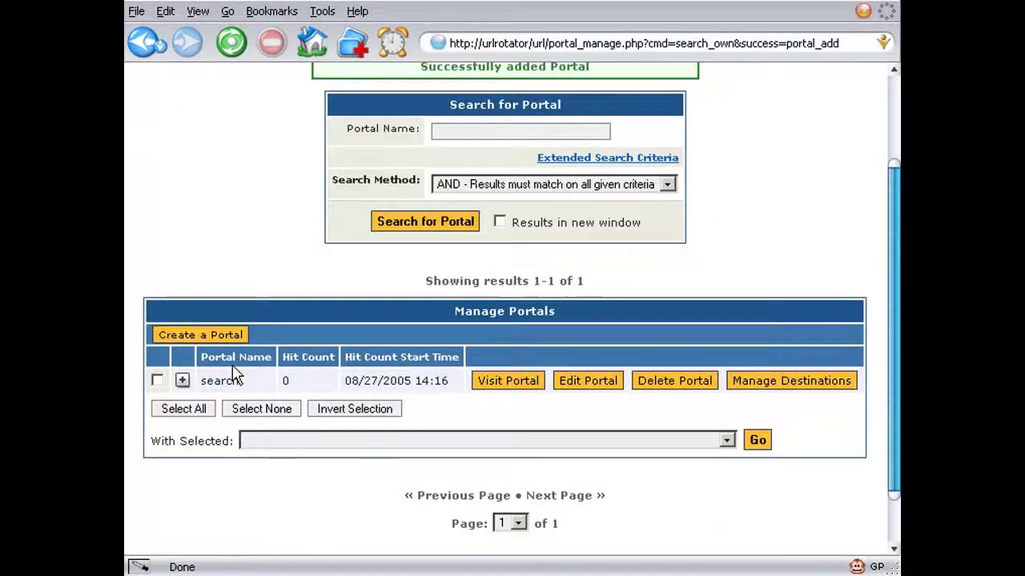
- Expand and collapse the search portal's details, then open its empty destinations page
click(182, 380)
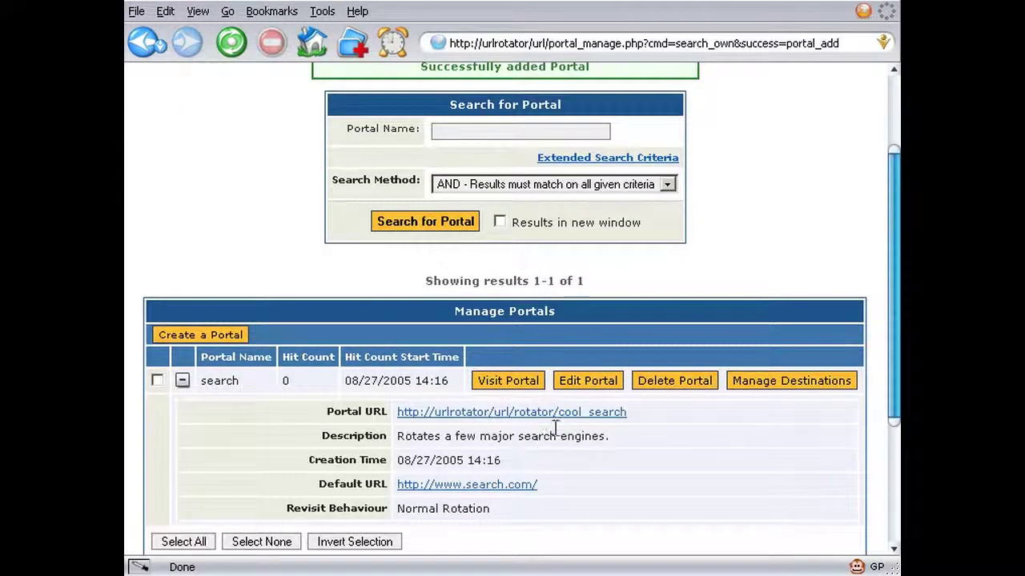
scroll(558, 500, down, 1)
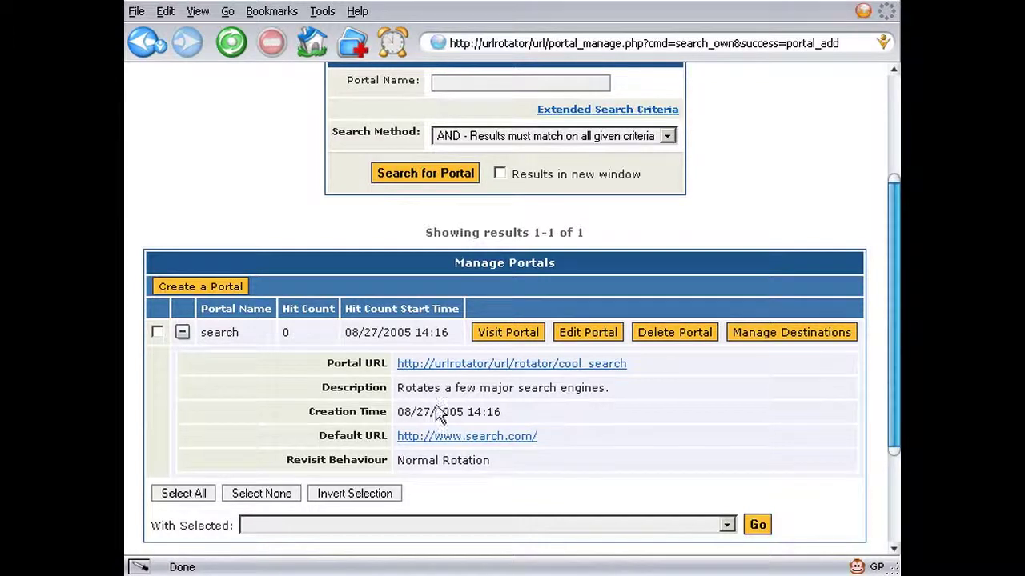
click(182, 331)
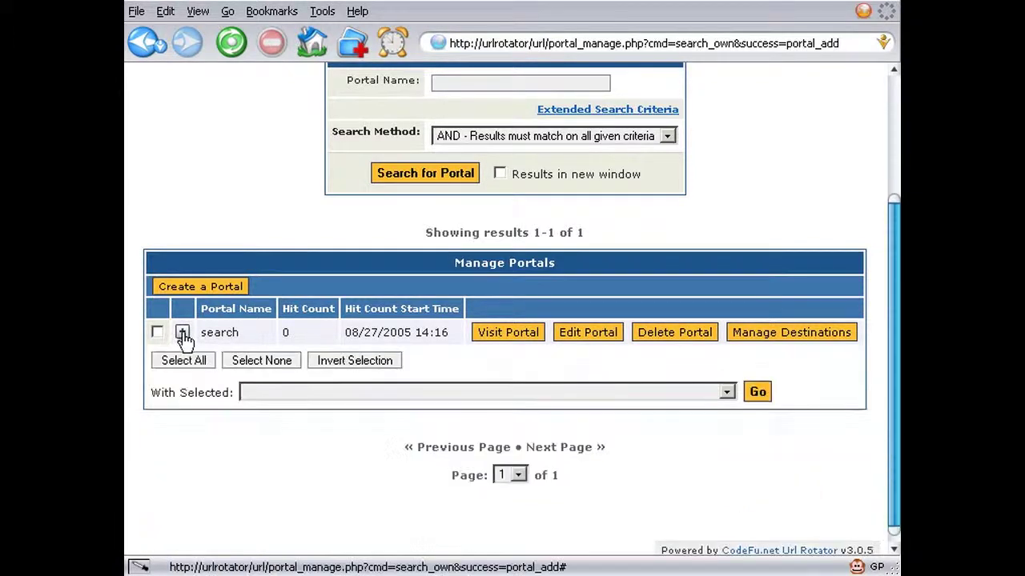
click(755, 339)
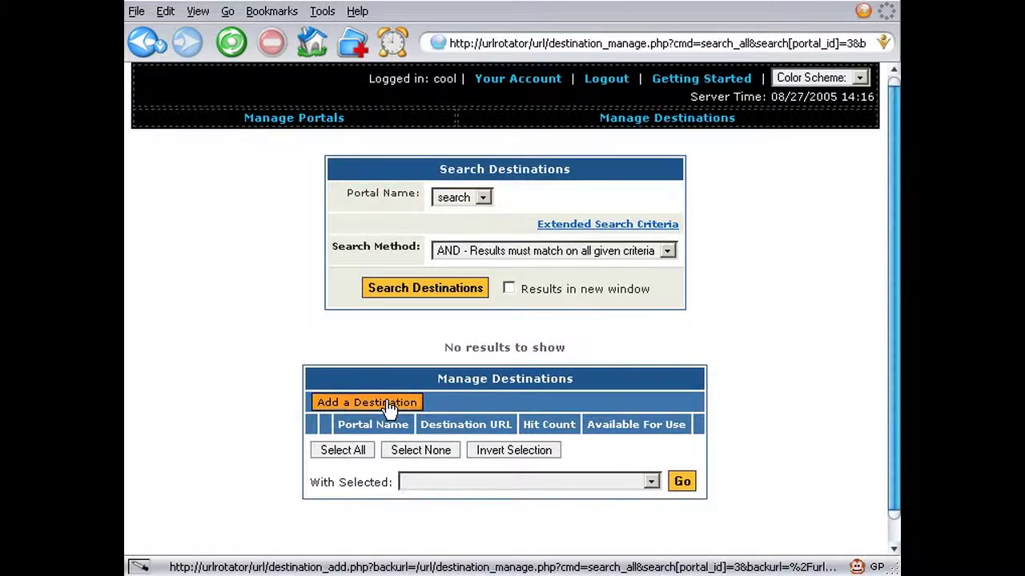
click(402, 402)
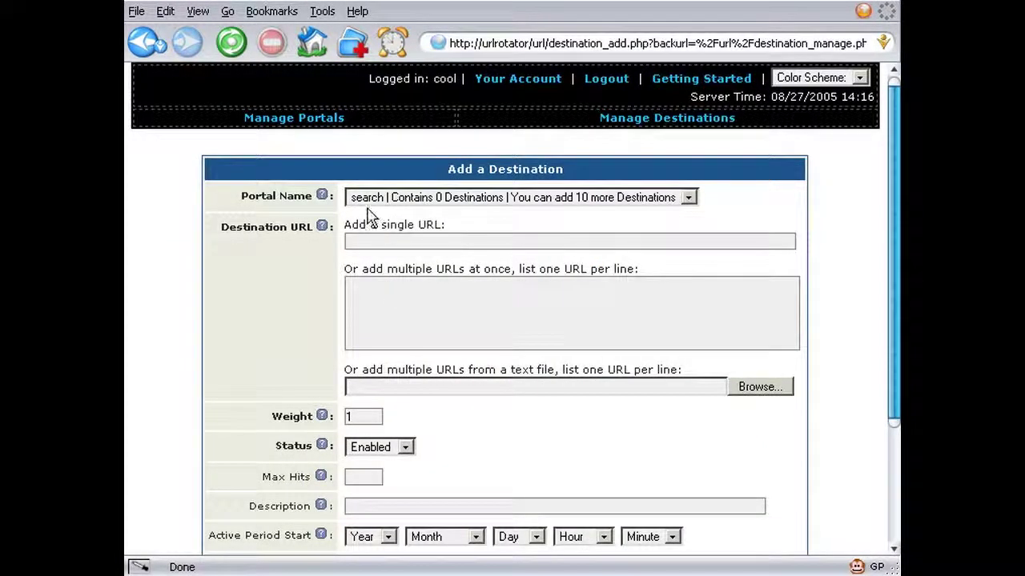
click(391, 287)
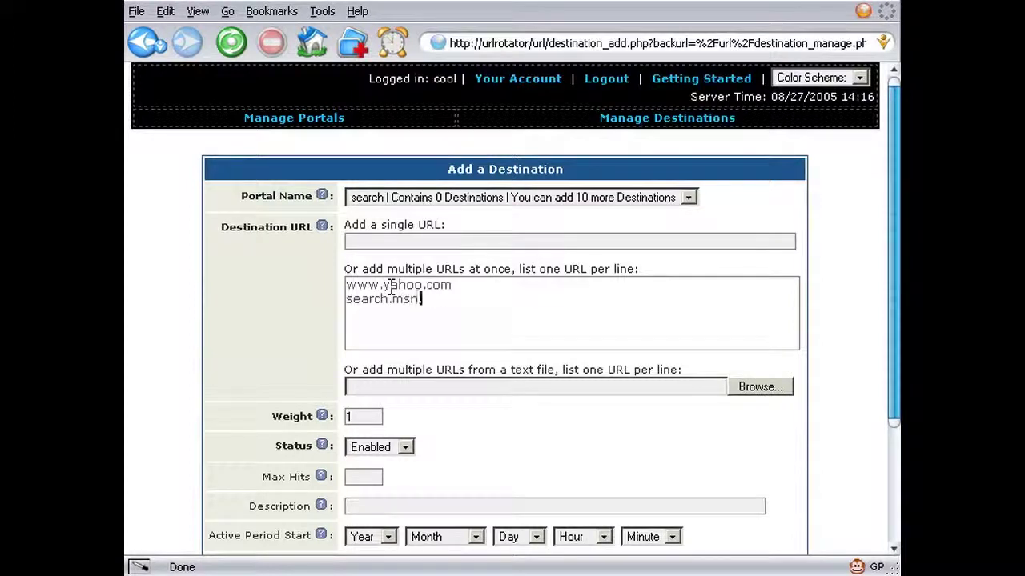
scroll(411, 424, down, 3)
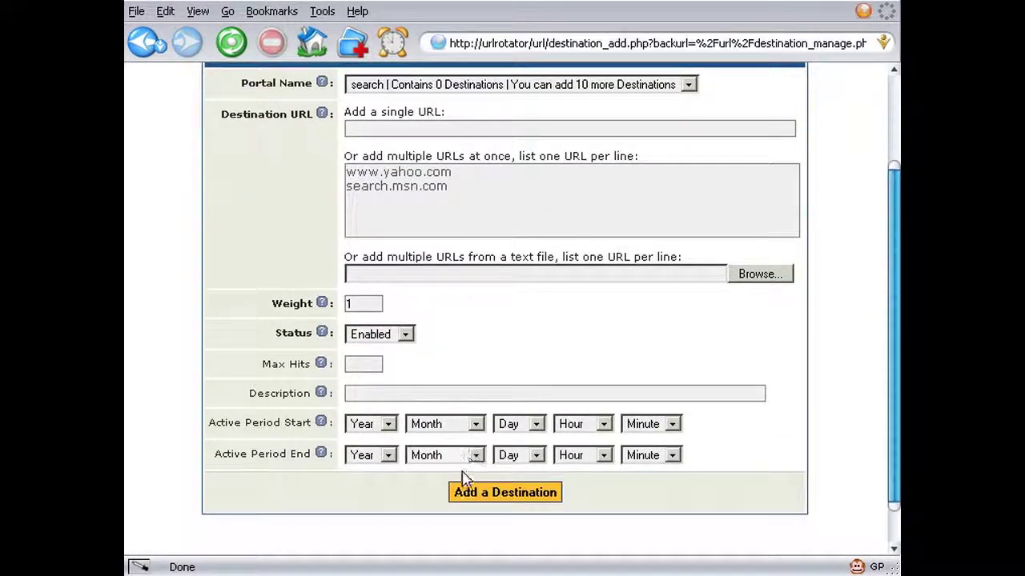
click(476, 494)
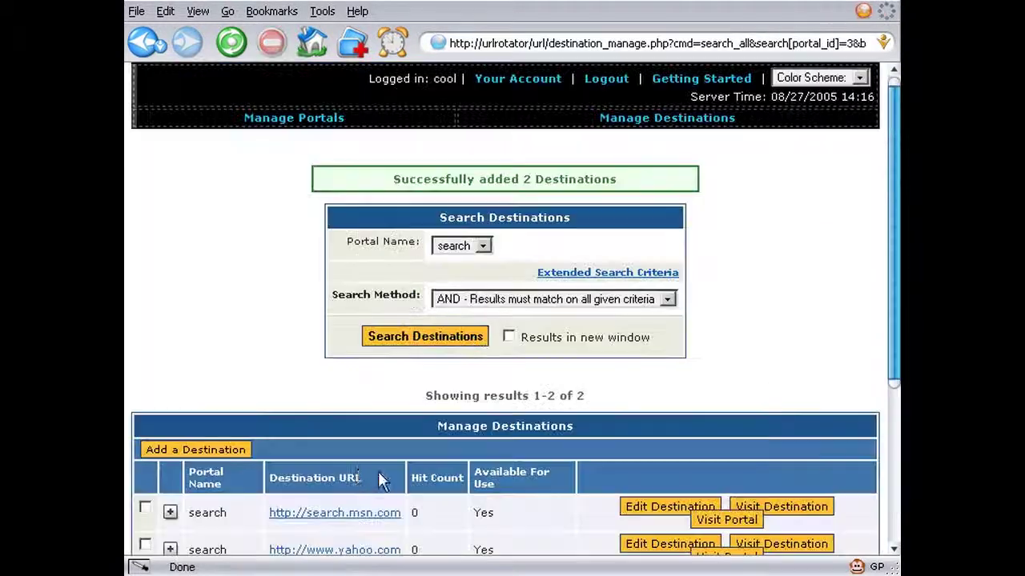
click(210, 449)
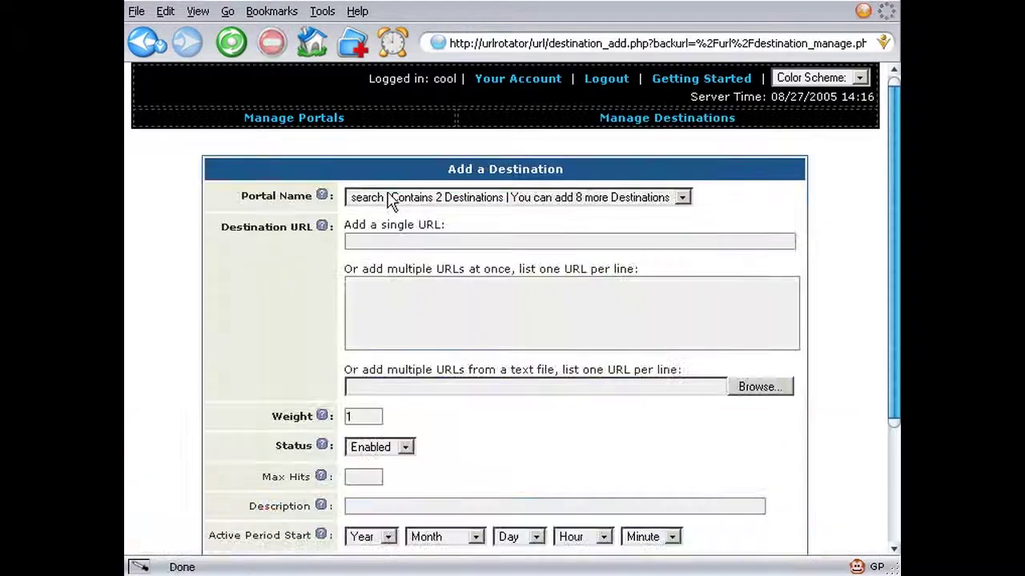
click(404, 240)
text(www.google.c)
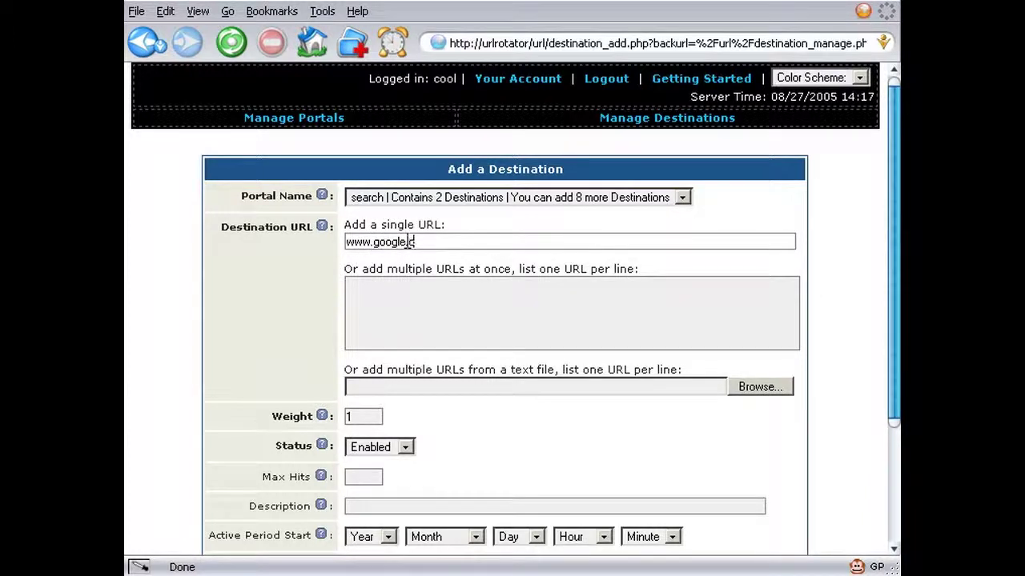
click(441, 417)
click(362, 417)
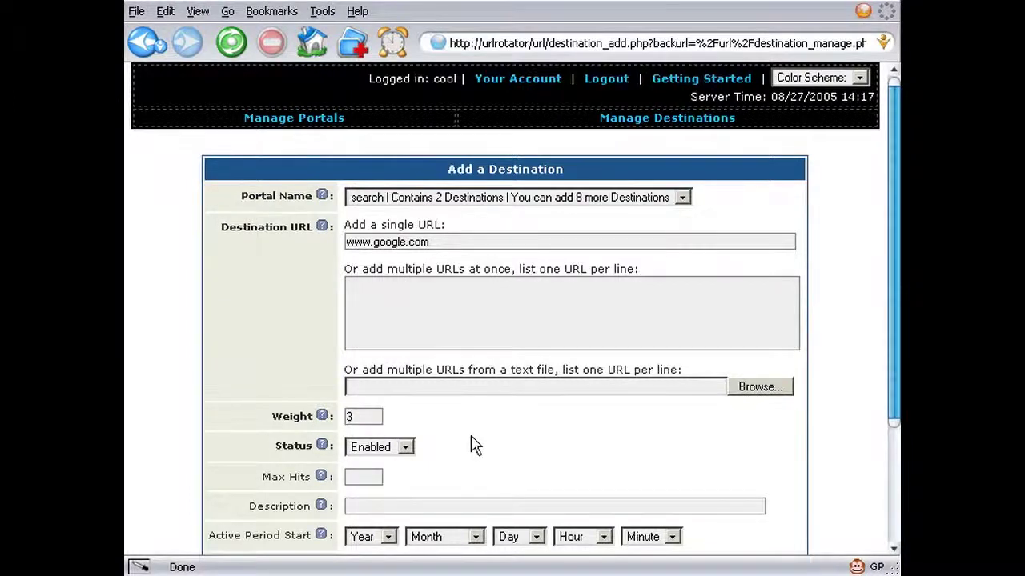
scroll(473, 445, down, 5)
click(487, 450)
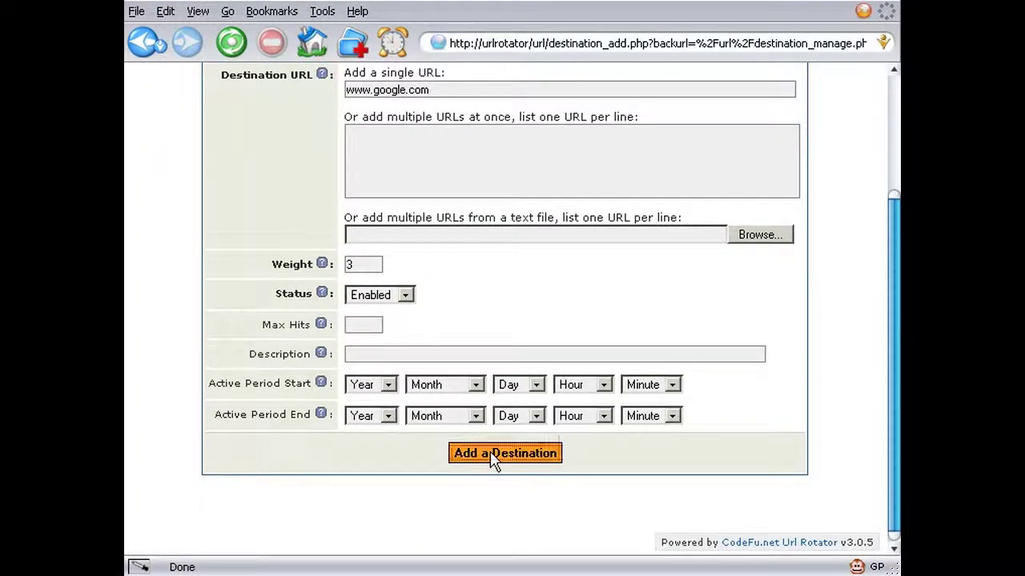
- Expand the msn and google destination rows to check their details
scroll(494, 455, down, 3)
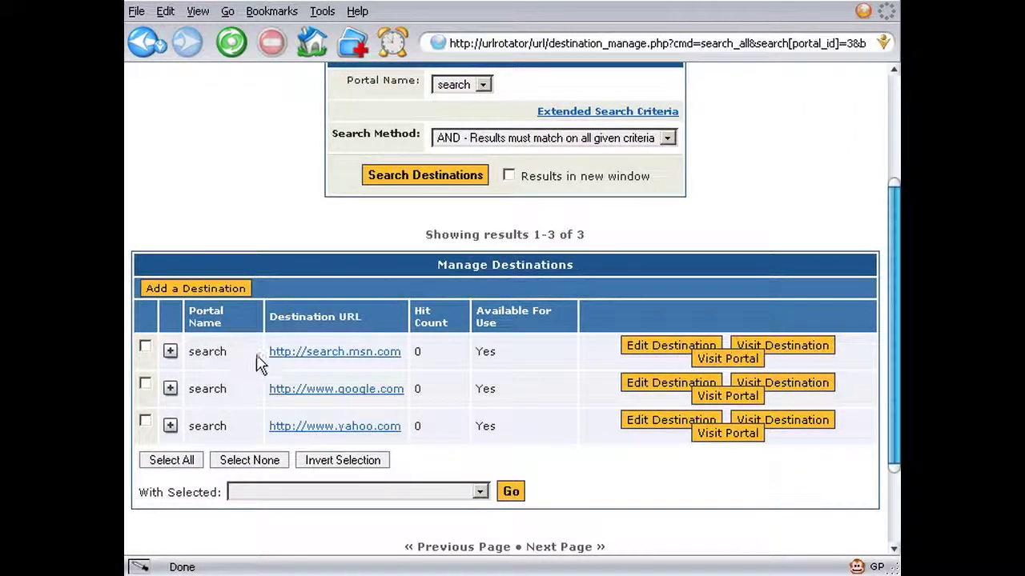
click(170, 350)
scroll(176, 361, down, 4)
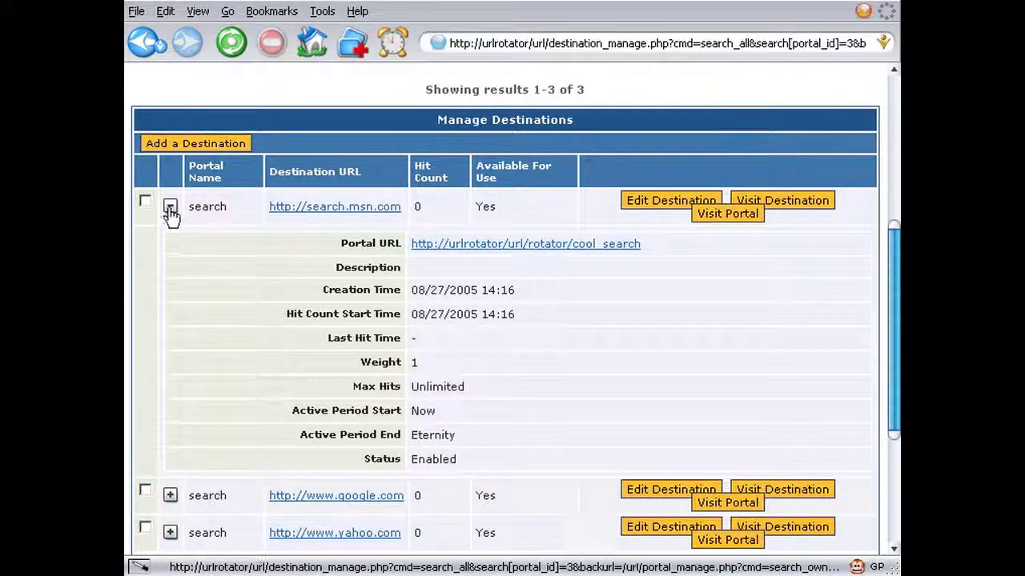
click(170, 208)
click(170, 280)
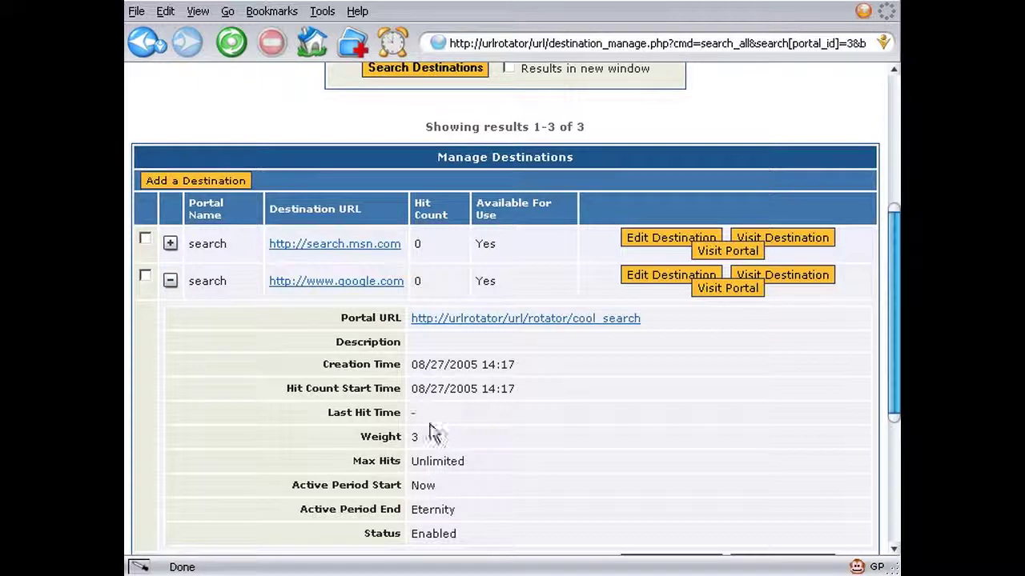
scroll(276, 348, up, 3)
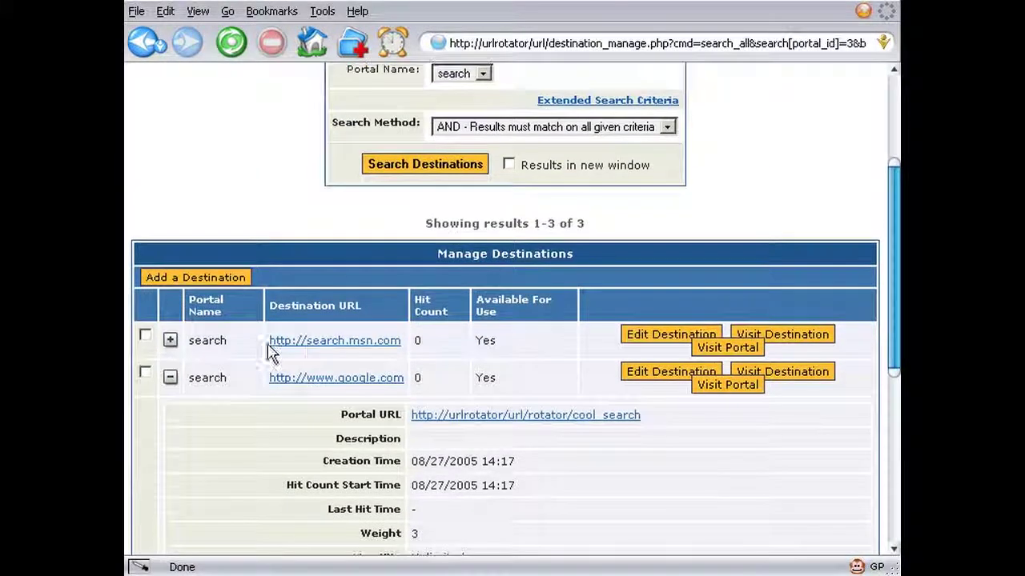
- Copy the search portal's URL and load it in the address bar, landing on Yahoo
right_click(495, 422)
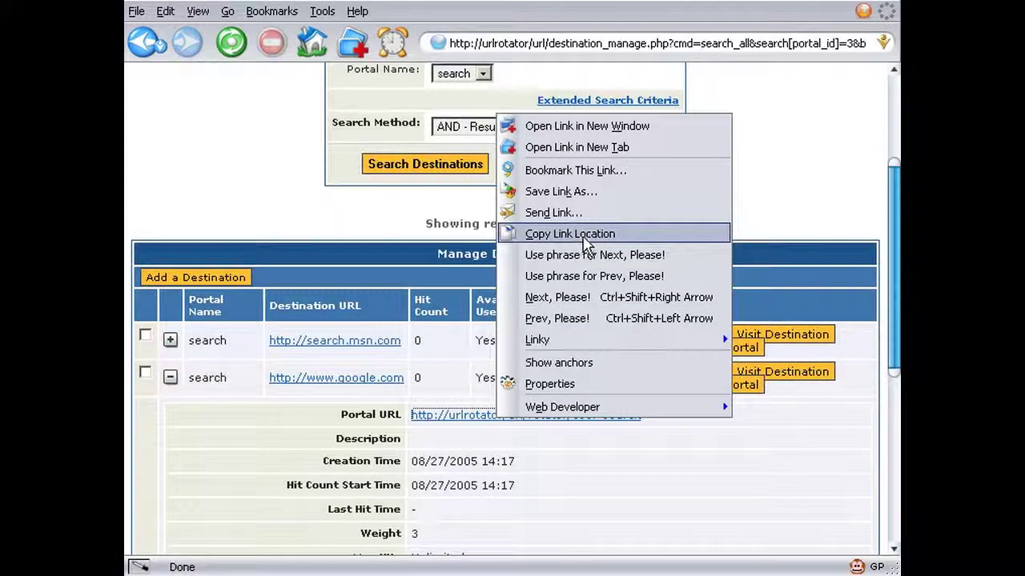
click(584, 234)
click(550, 41)
key(ctrl+v)
key(Return)
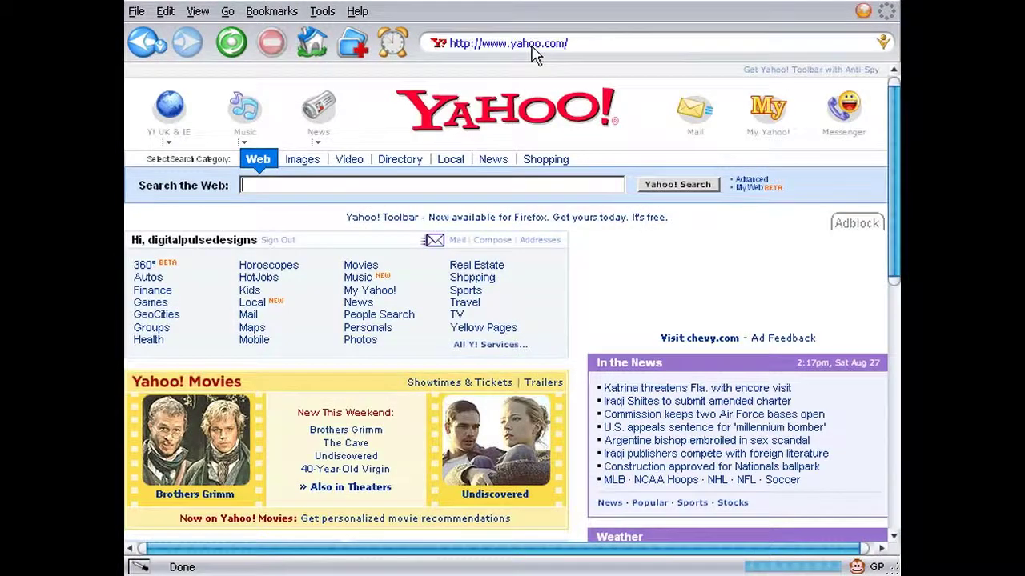
- Load the portal URL twice more, reaching MSN Search and Google, then return to portal_manage via history
click(533, 49)
key(ctrl+v)
key(Return)
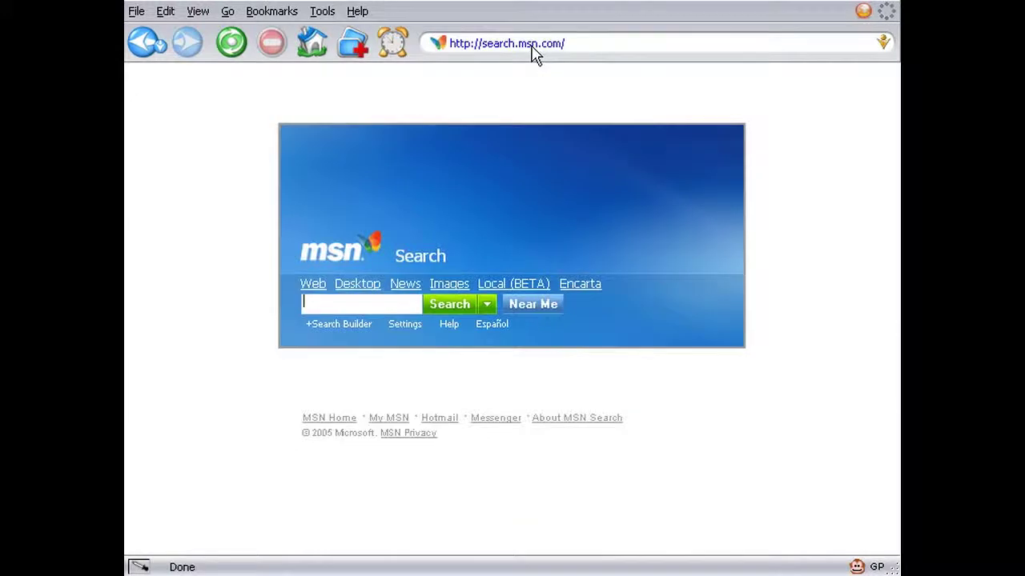
click(535, 50)
key(ctrl+v)
key(Return)
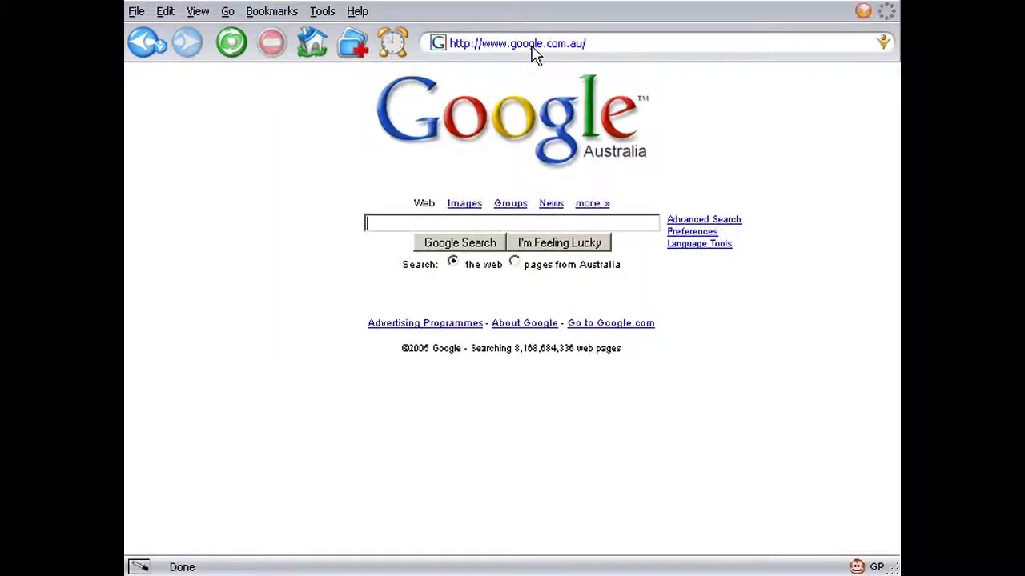
click(160, 47)
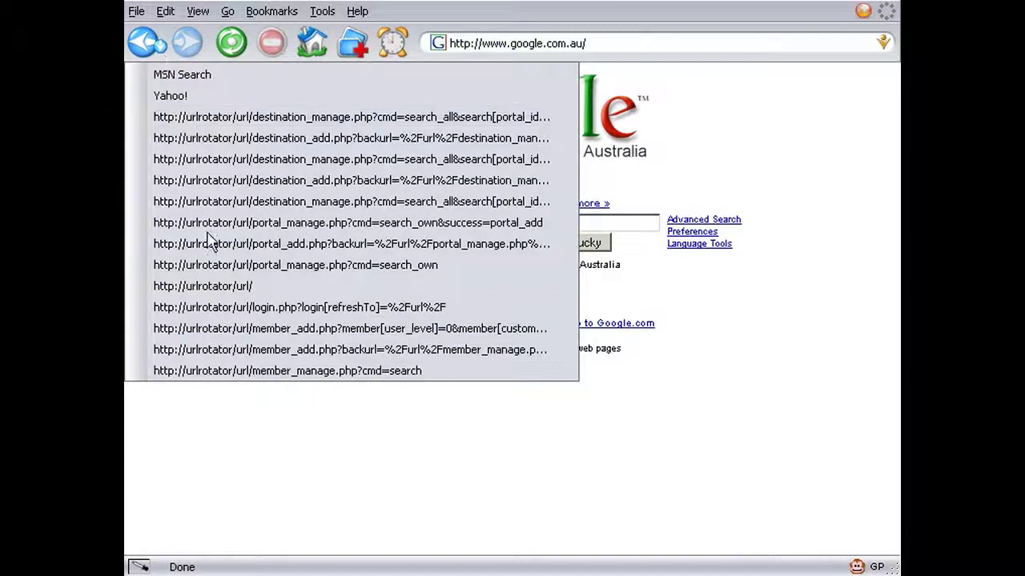
click(389, 266)
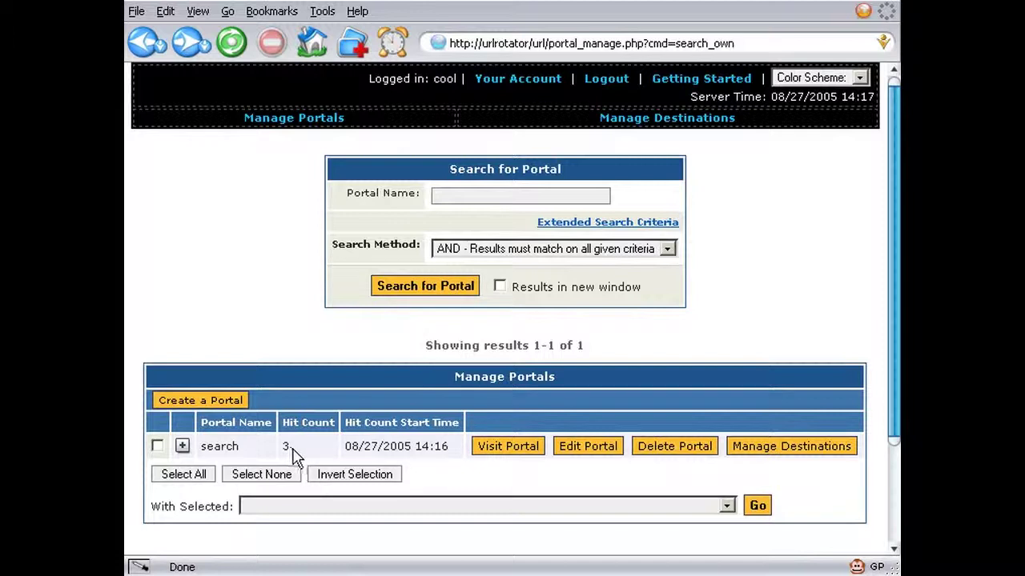
- Use Visit Portal from the search portal's destinations twice, raising Google's hit count to 3
click(767, 453)
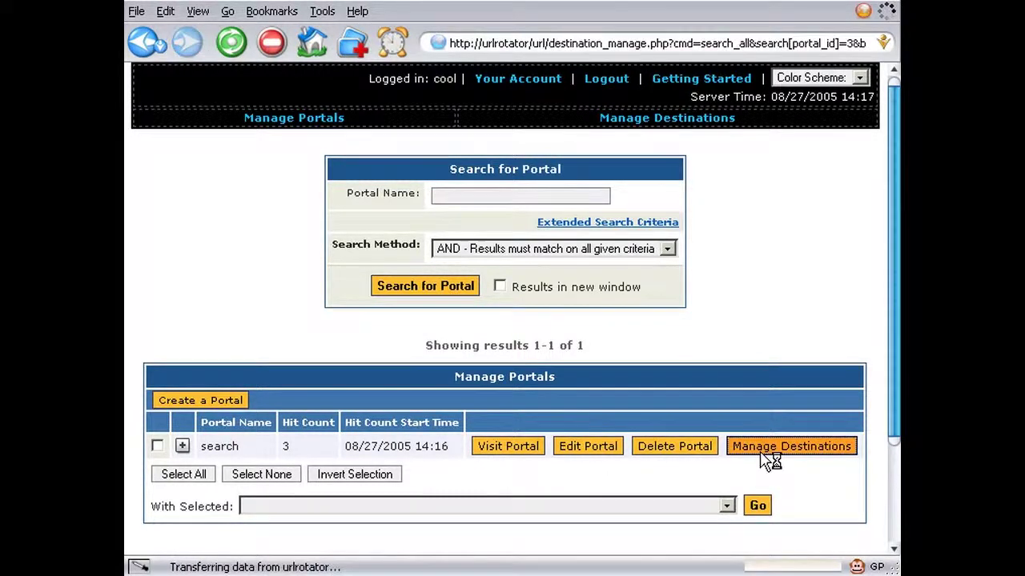
scroll(380, 410, down, 2)
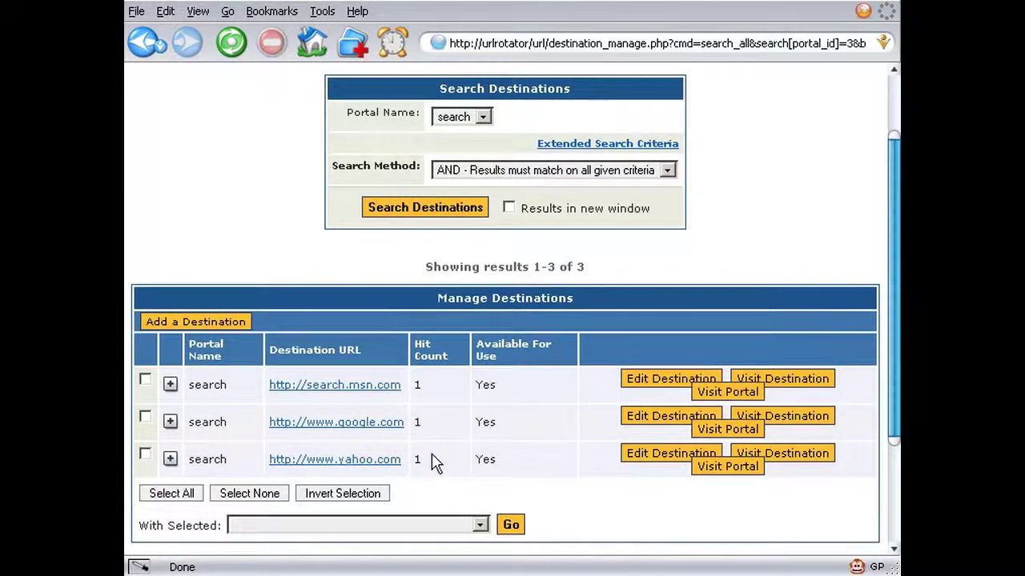
click(715, 479)
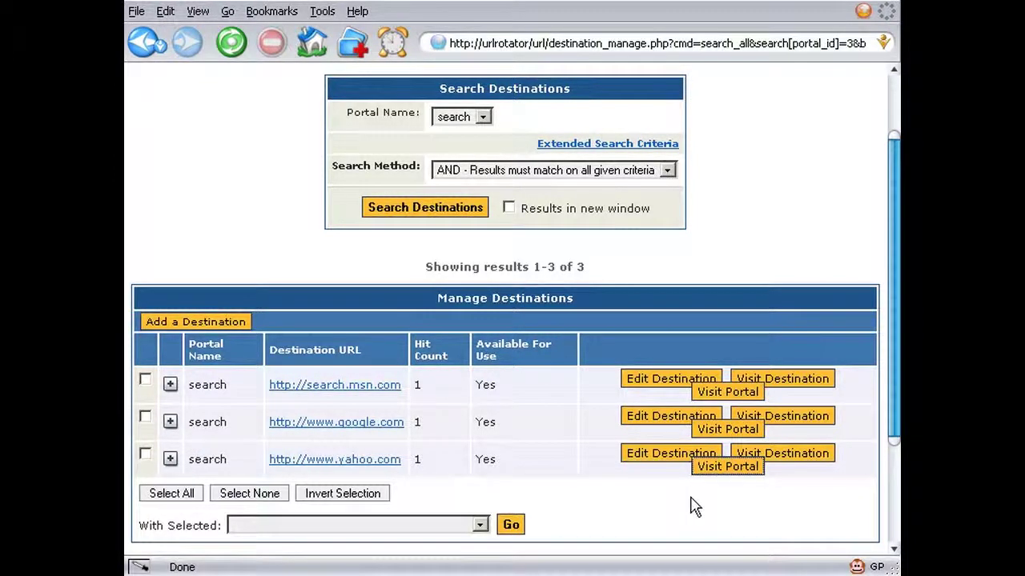
click(720, 471)
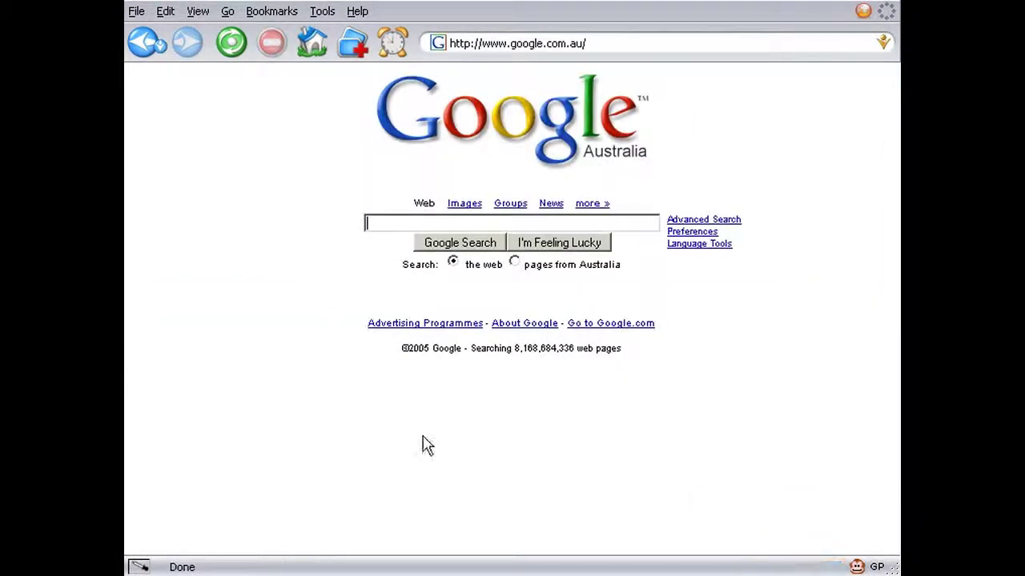
click(145, 48)
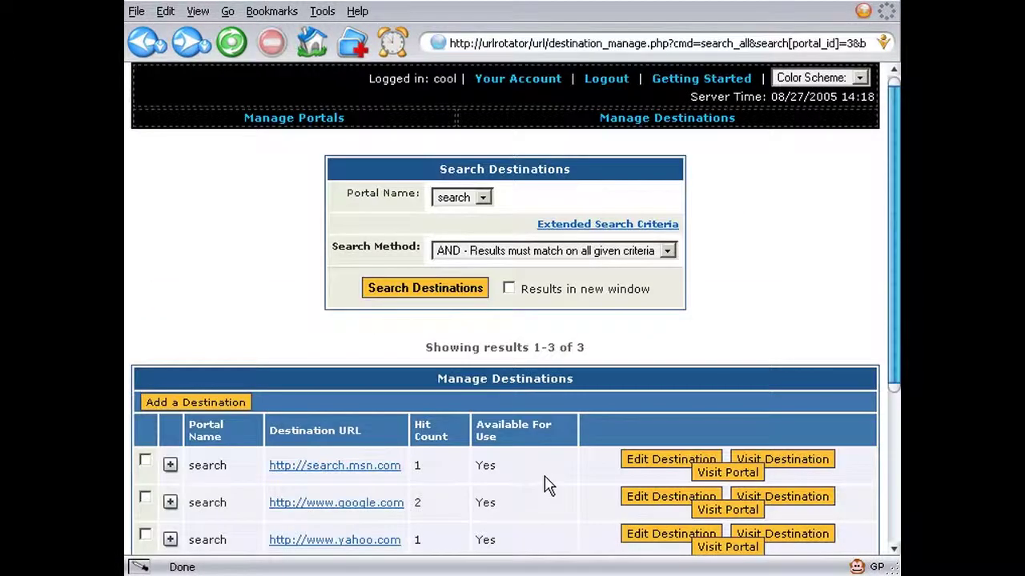
scroll(593, 496, down, 1)
click(727, 501)
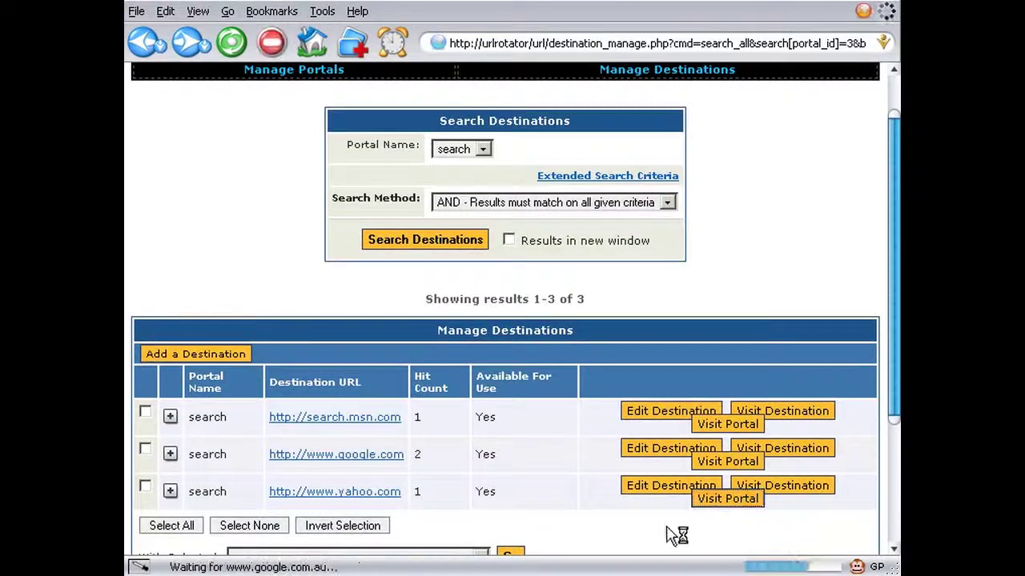
click(144, 45)
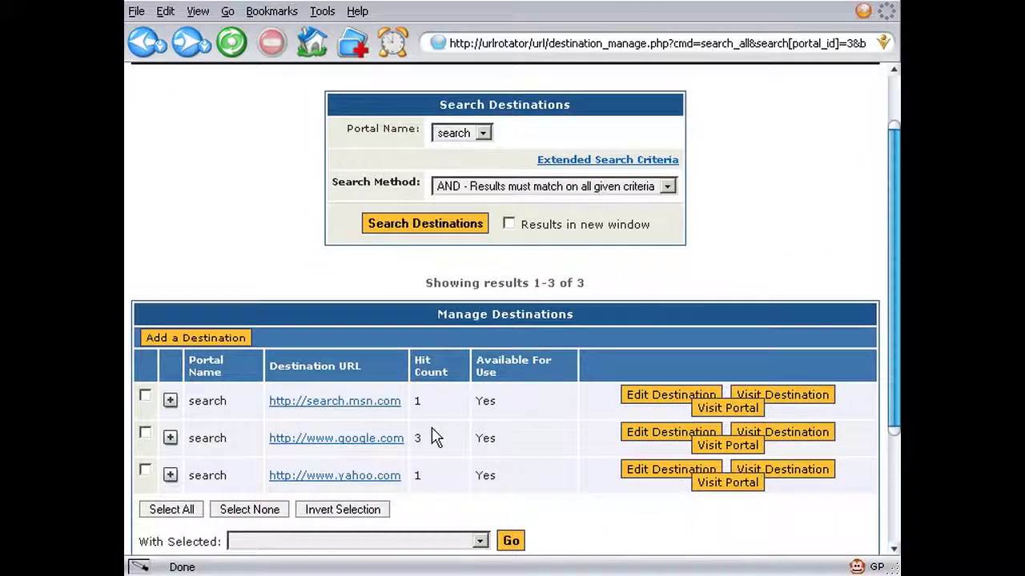
- Visit the search portal five times, returning to the destinations list each time, pushing google to 6 hits
click(711, 485)
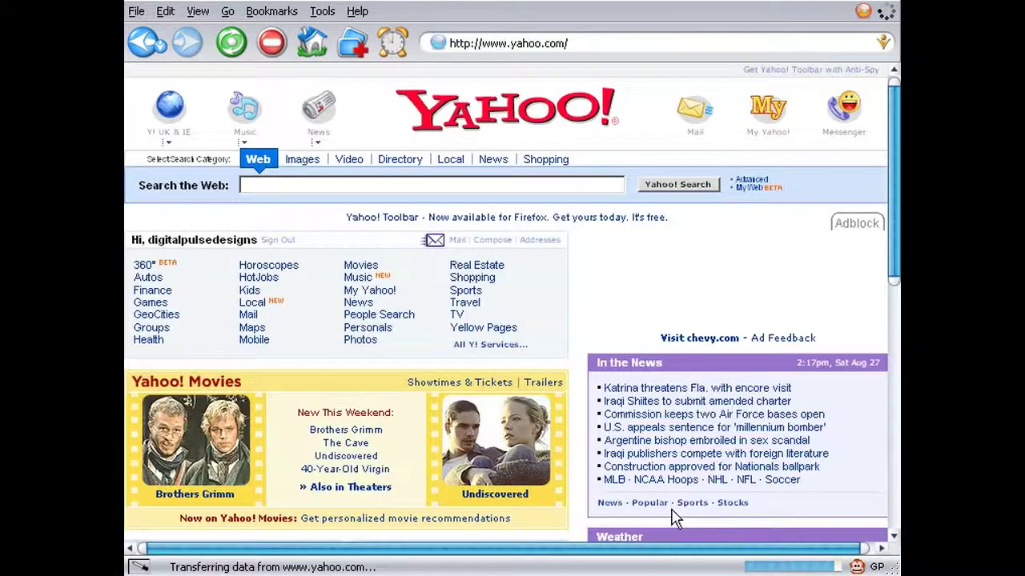
key(alt+Left)
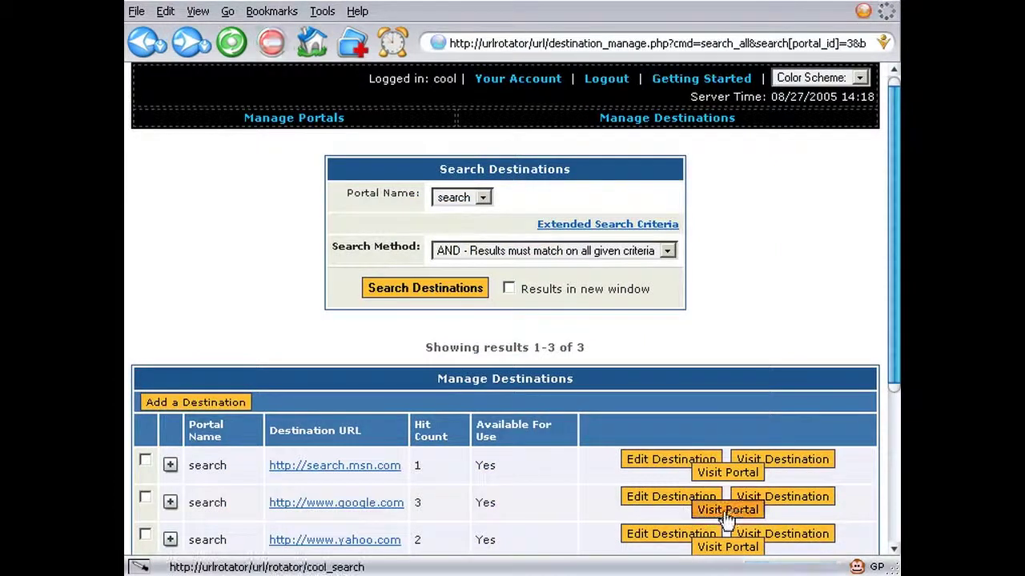
click(724, 513)
key(alt+Left)
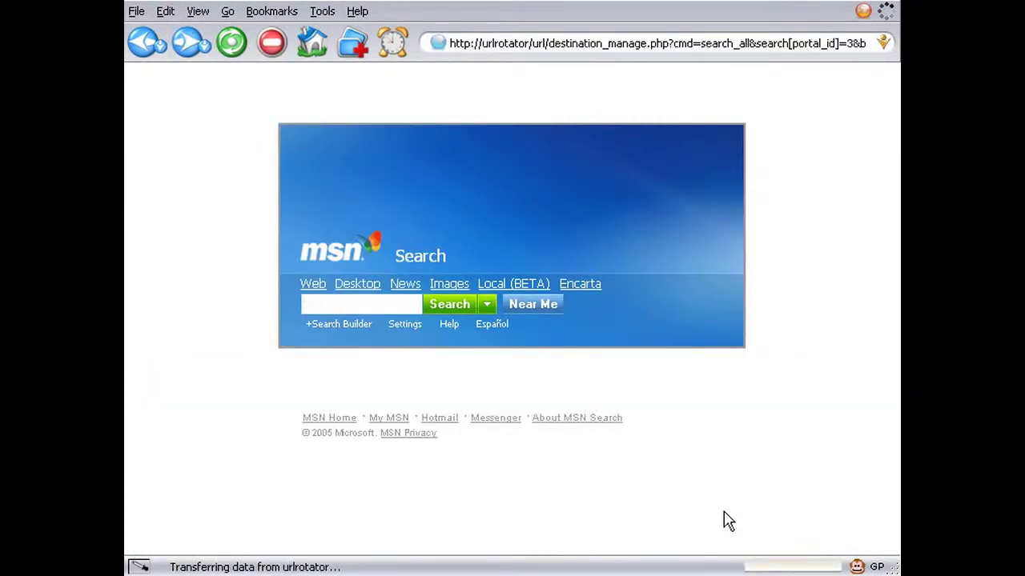
click(732, 517)
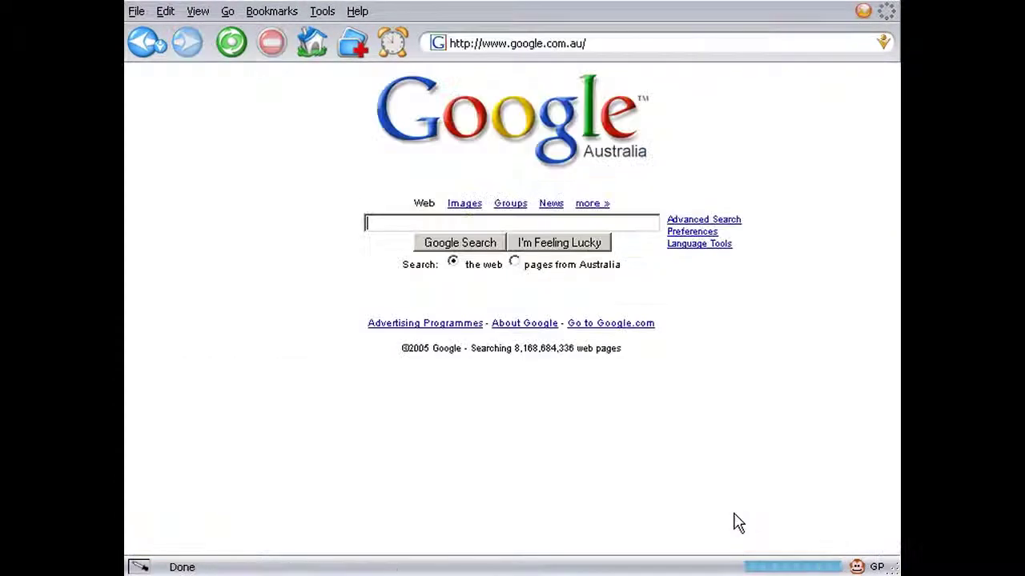
key(alt+Left)
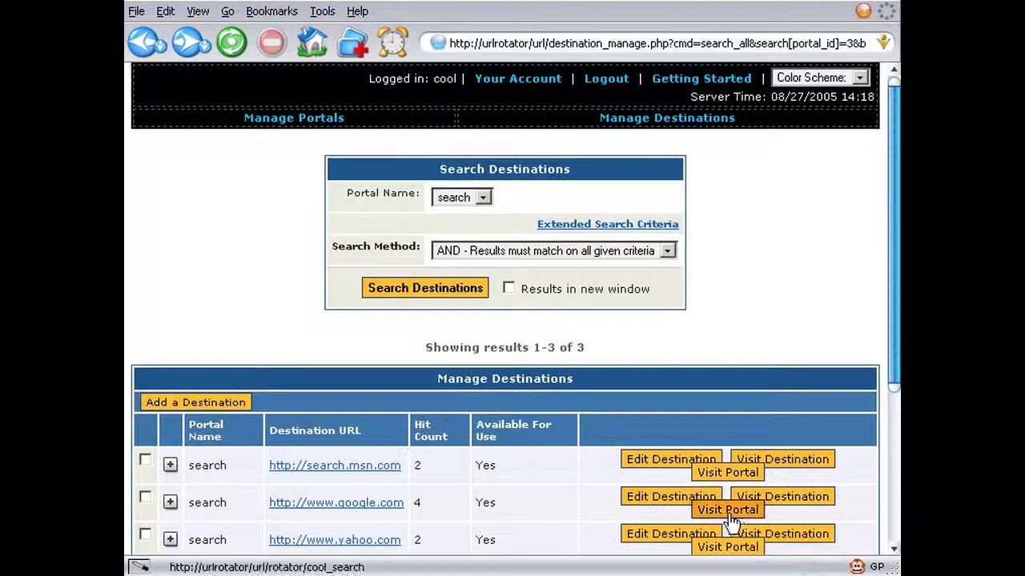
click(728, 519)
key(alt+Left)
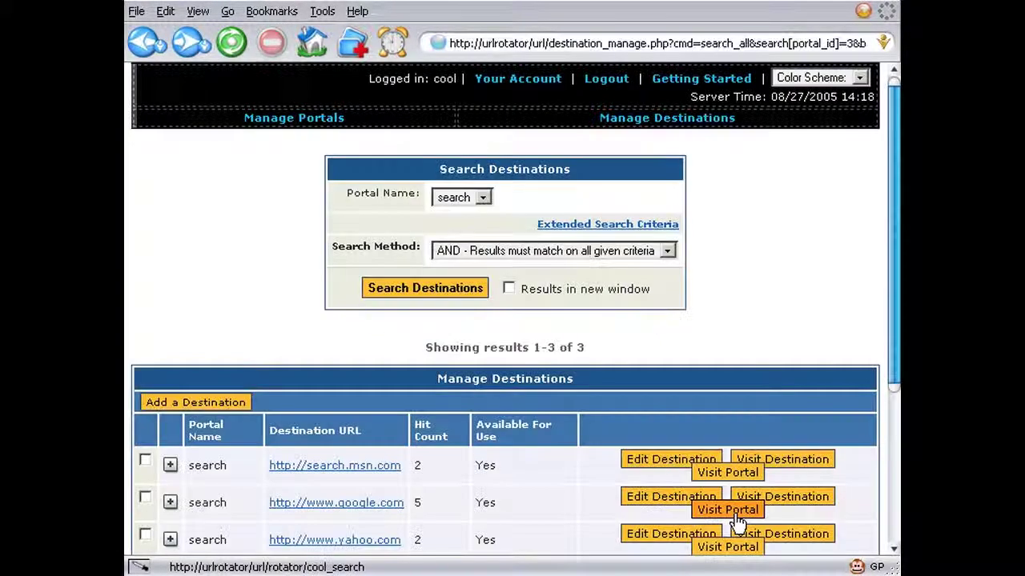
click(728, 521)
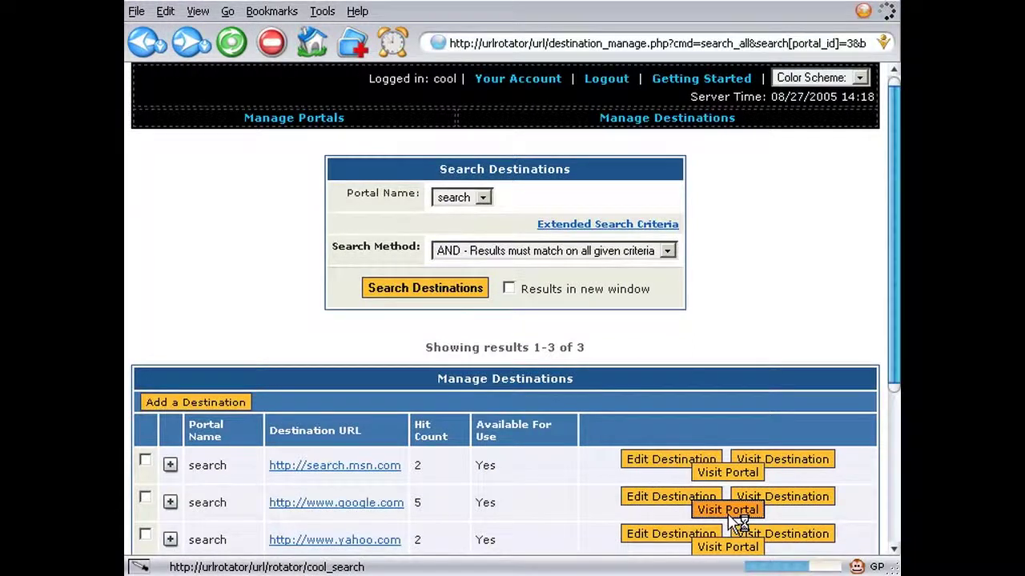
key(alt+Left)
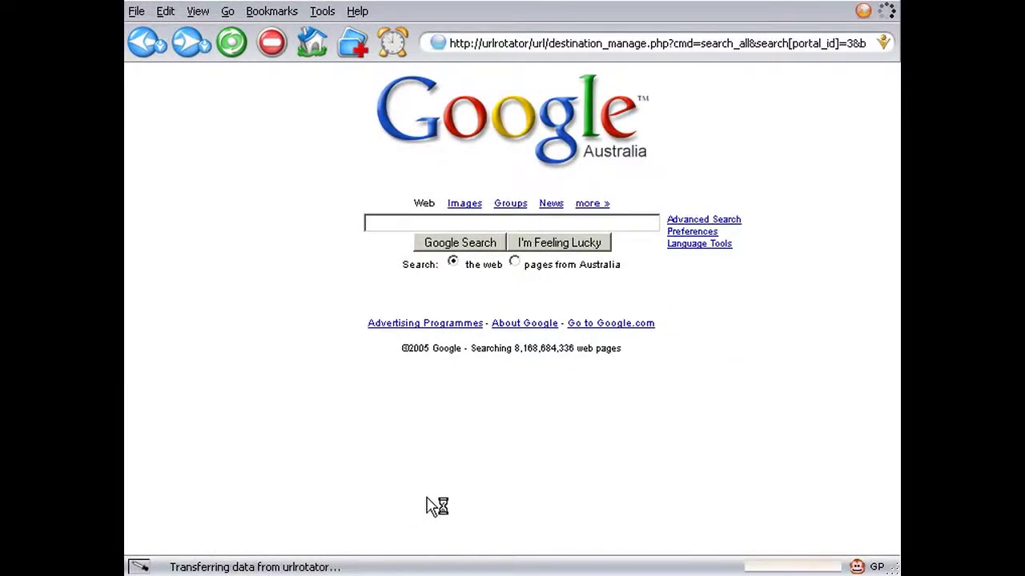
- Expand the google and msn destination rows to view their details
scroll(462, 424, down, 2)
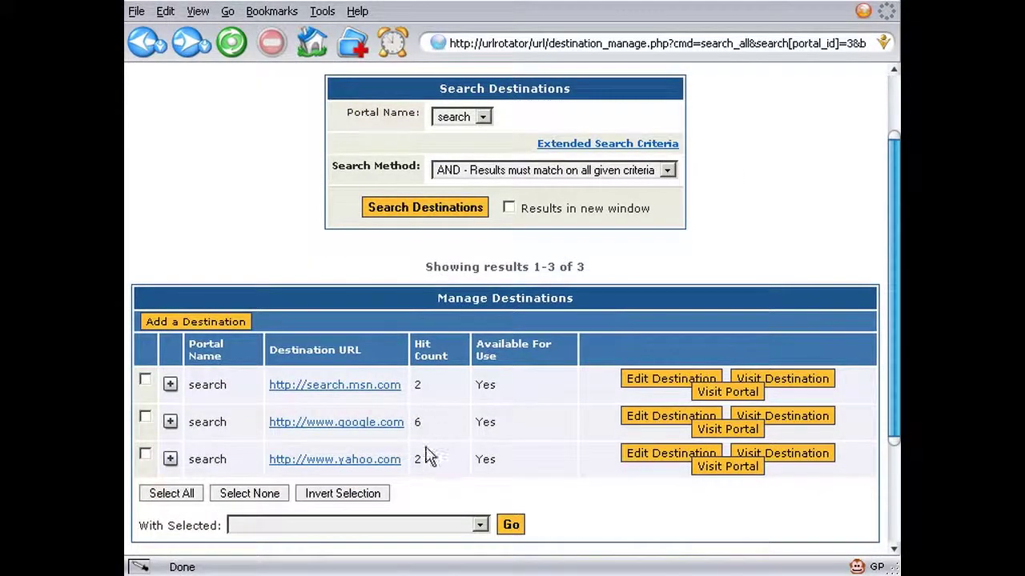
click(169, 422)
scroll(172, 432, down, 2)
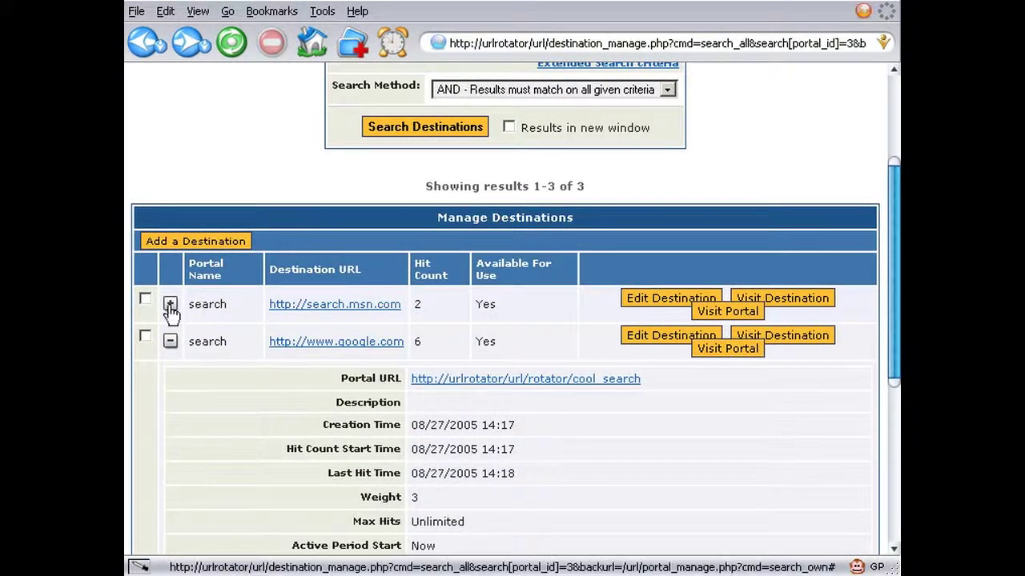
click(170, 304)
scroll(417, 460, up, 3)
scroll(256, 224, up, 1)
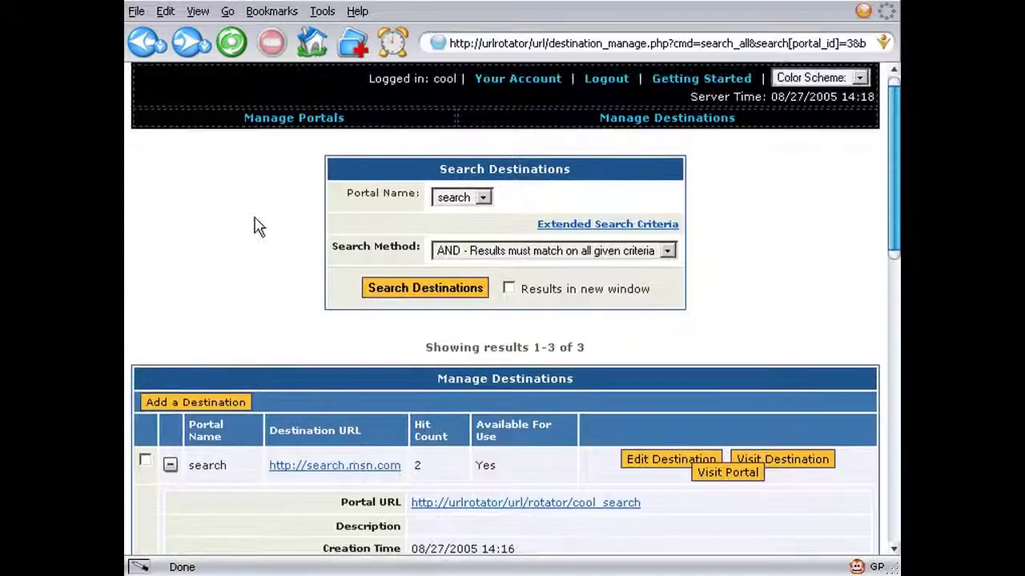
click(280, 120)
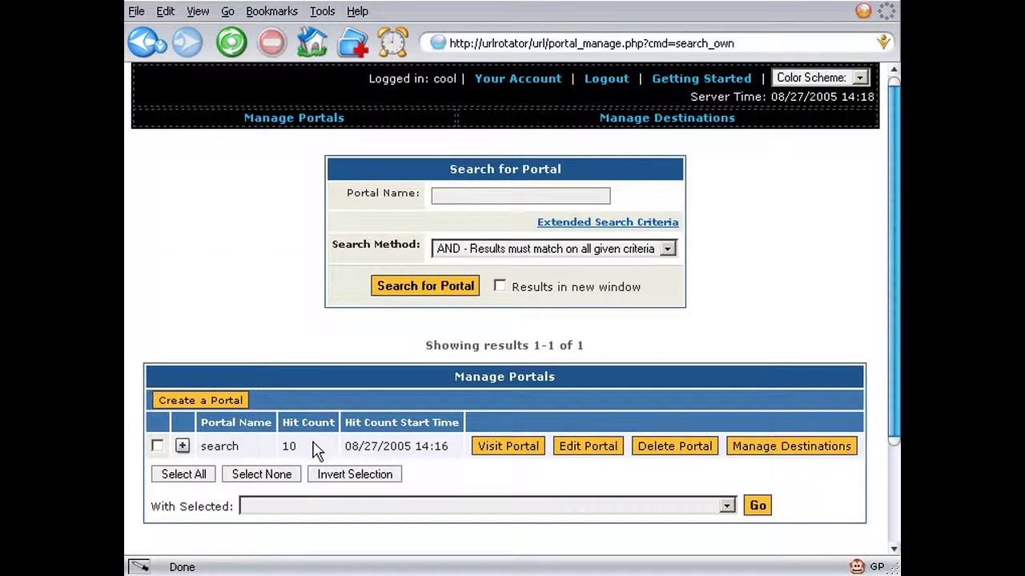
- Review the account limits page, then visit the search portal once from the portals list
click(504, 80)
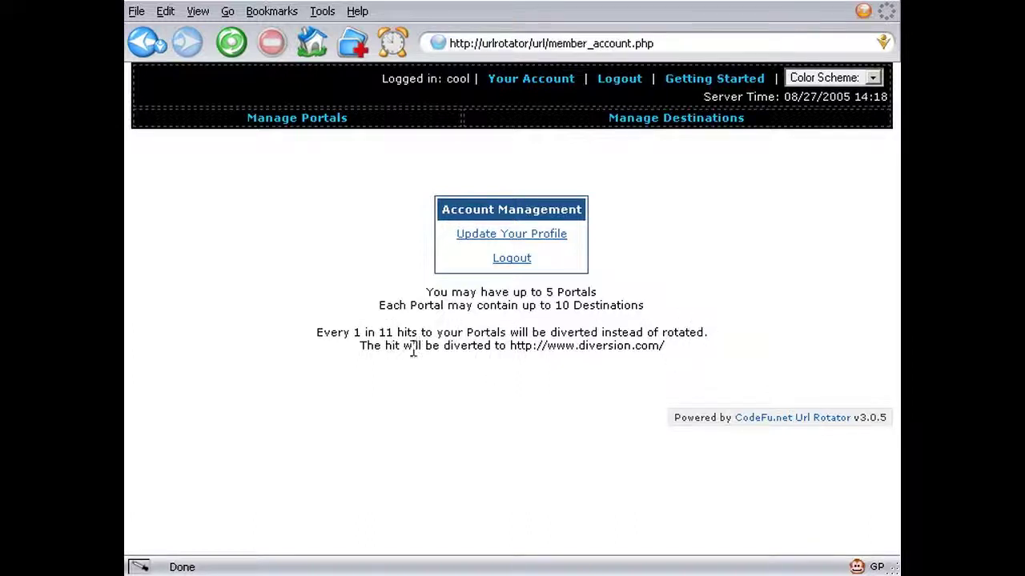
click(315, 125)
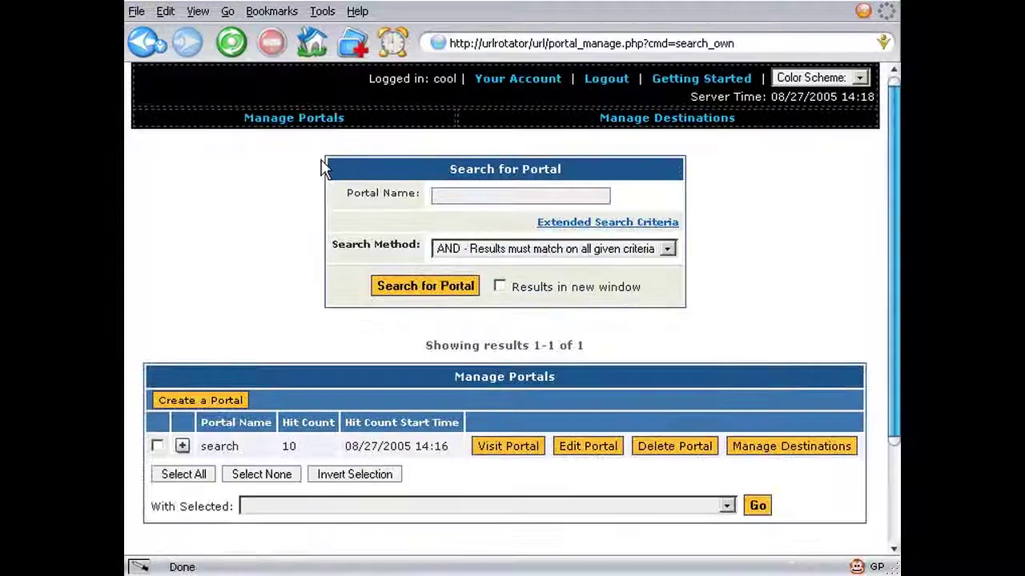
click(503, 451)
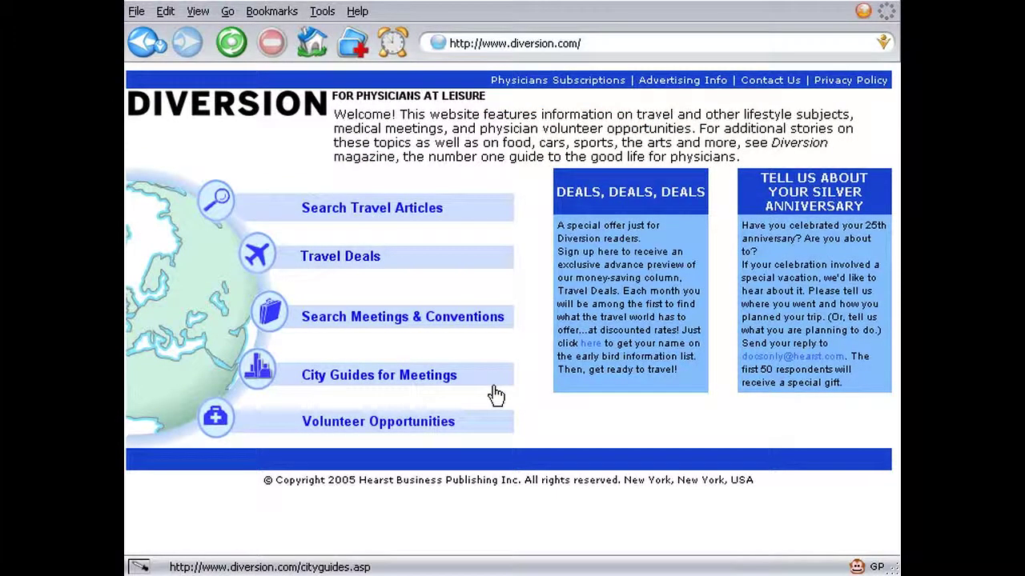
click(146, 42)
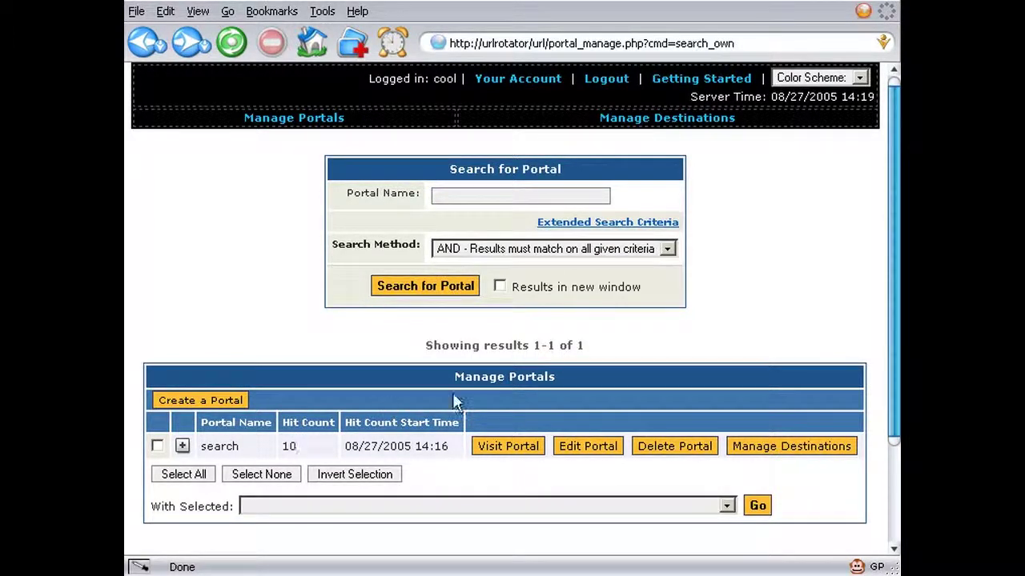
- Visit the search portal three more times from the portals list, reaching 13 hits
click(493, 452)
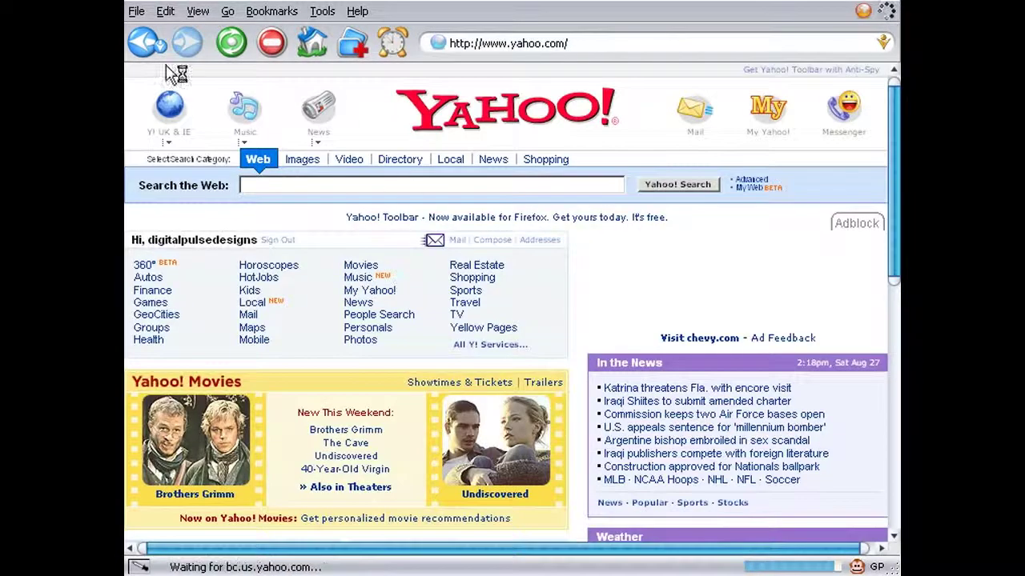
key(alt+Left)
click(509, 451)
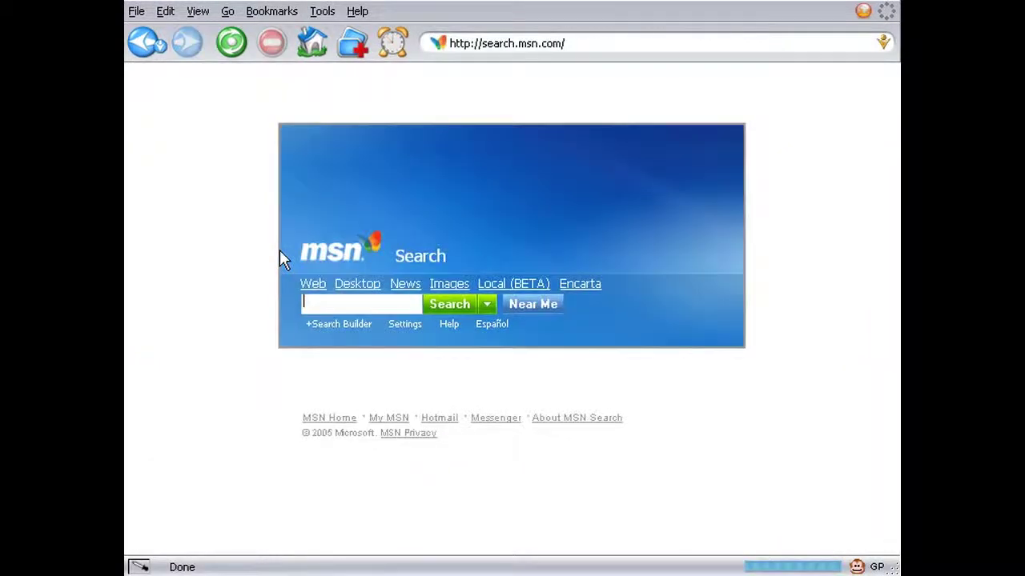
click(149, 49)
click(474, 452)
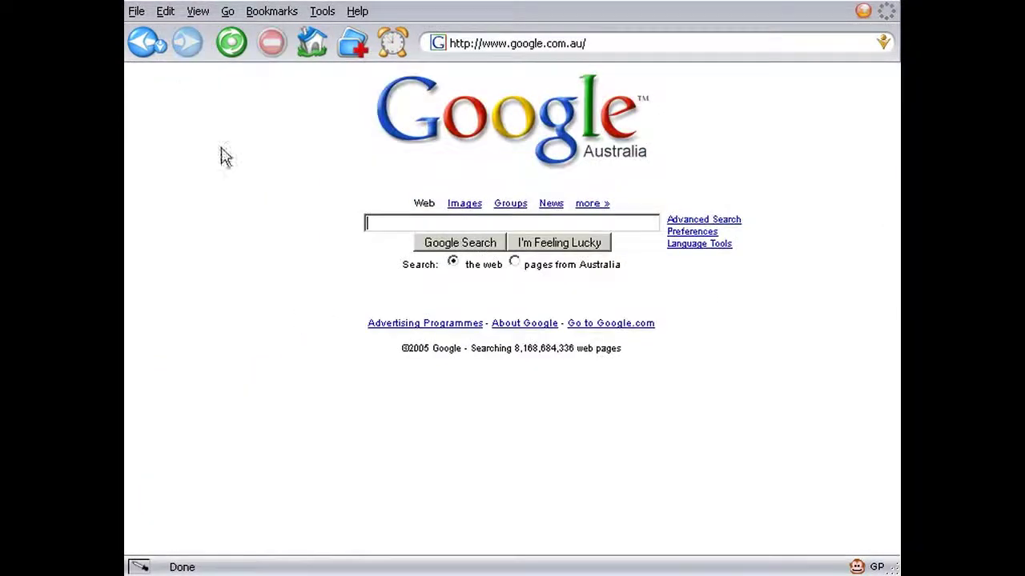
click(144, 44)
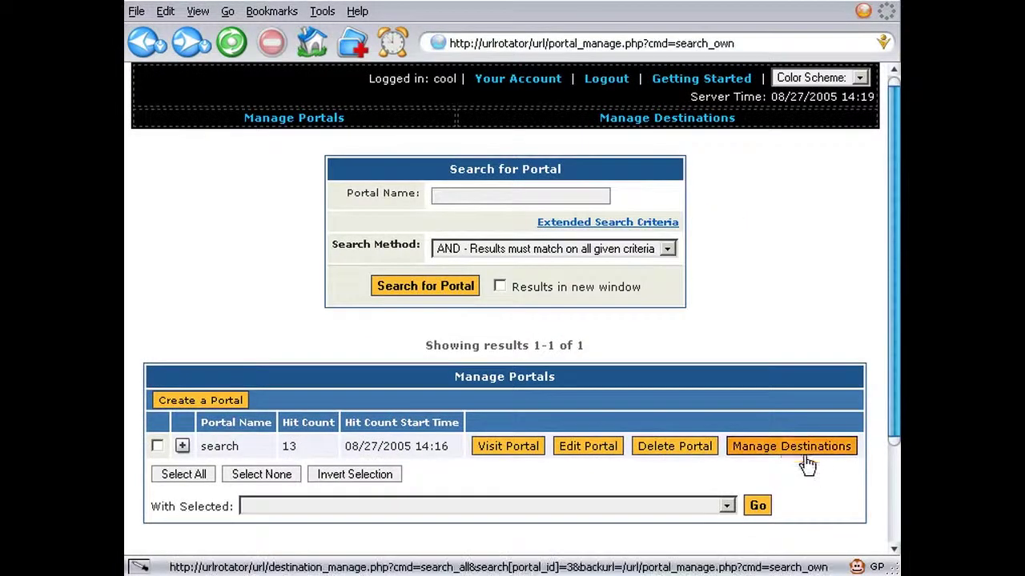
- Tick the yahoo destination and apply 'Disable the selected Destinations' to it
click(791, 444)
scroll(521, 450, down, 4)
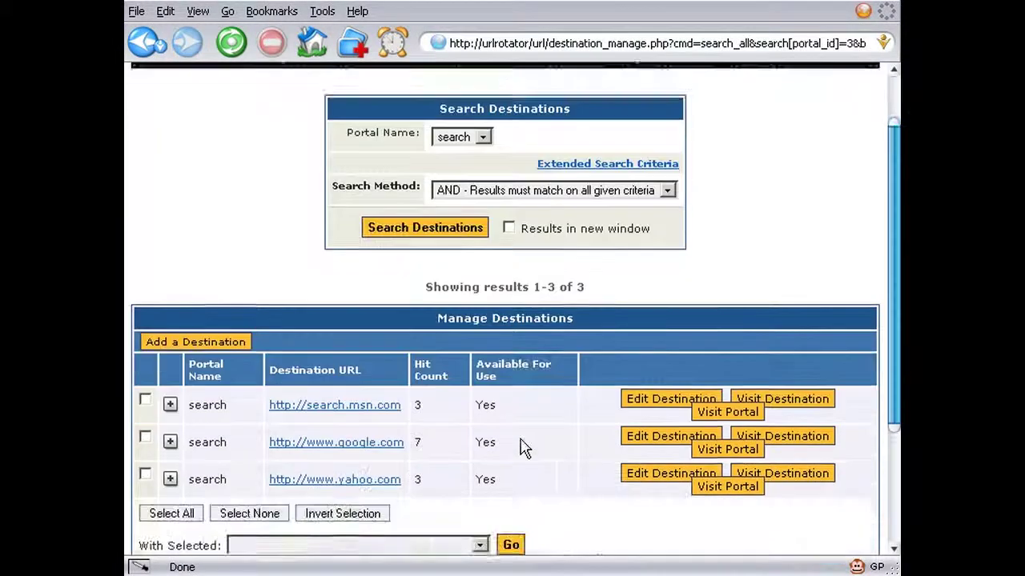
click(145, 406)
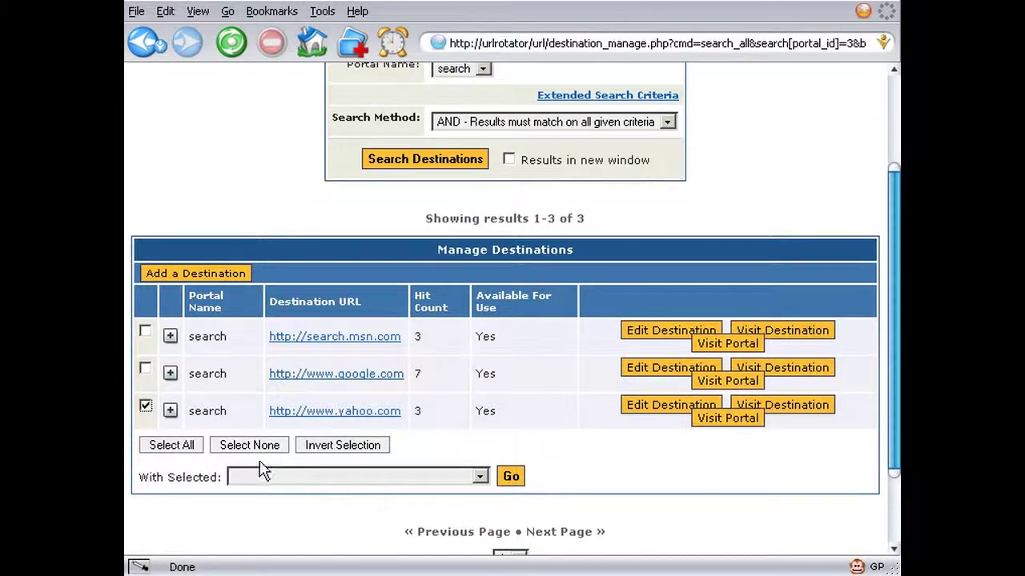
click(324, 485)
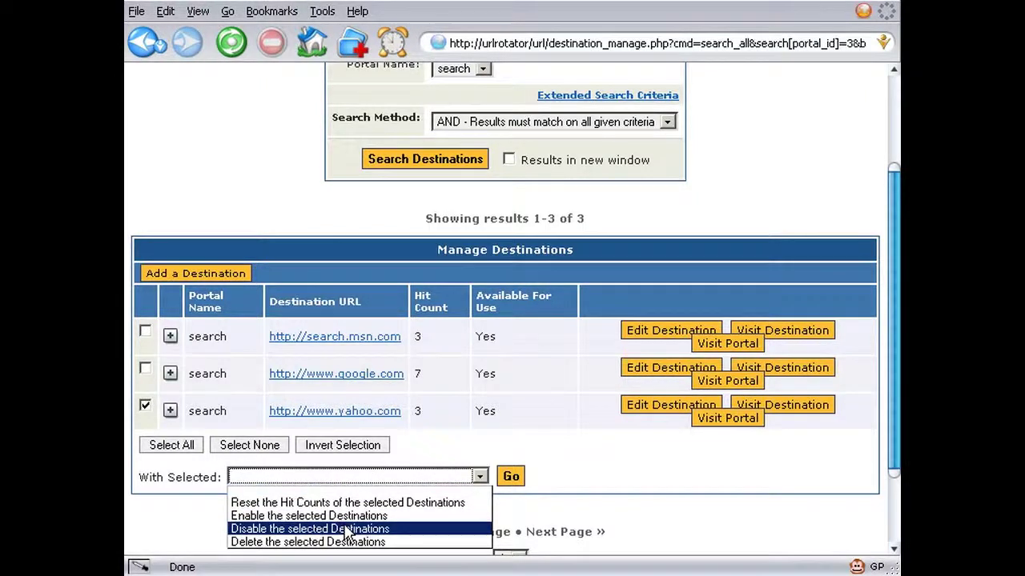
click(347, 529)
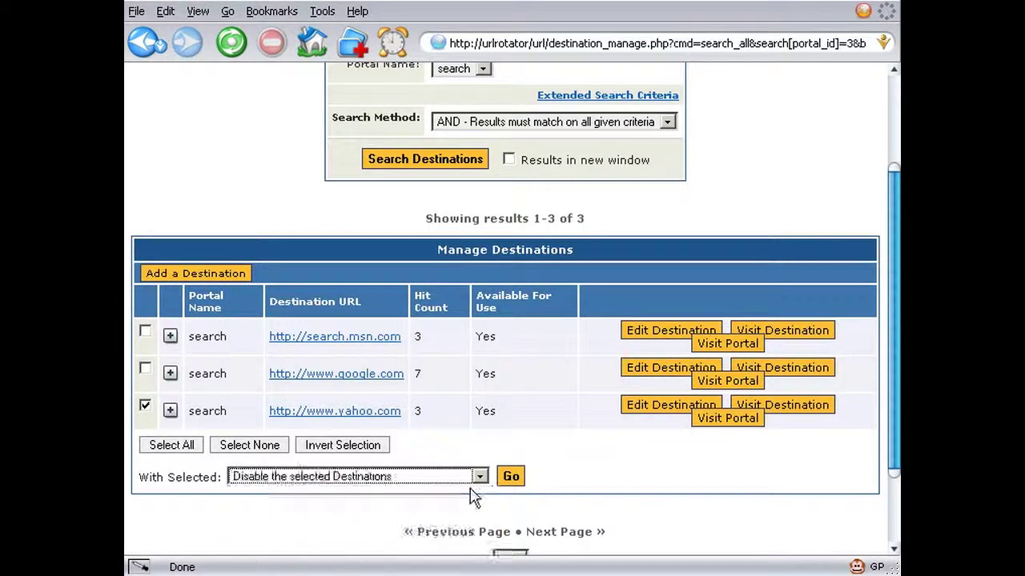
click(511, 476)
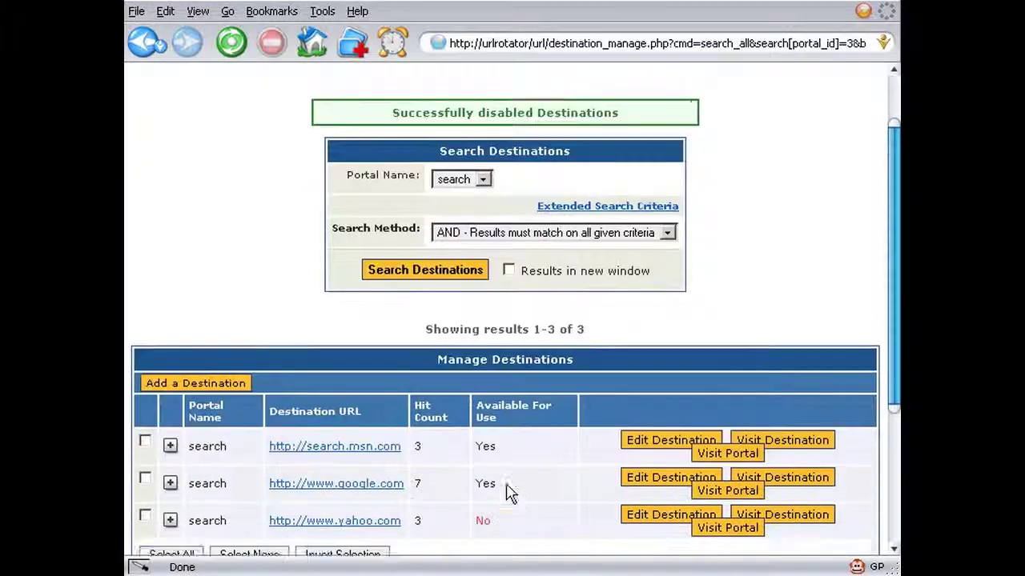
scroll(510, 493, down, 2)
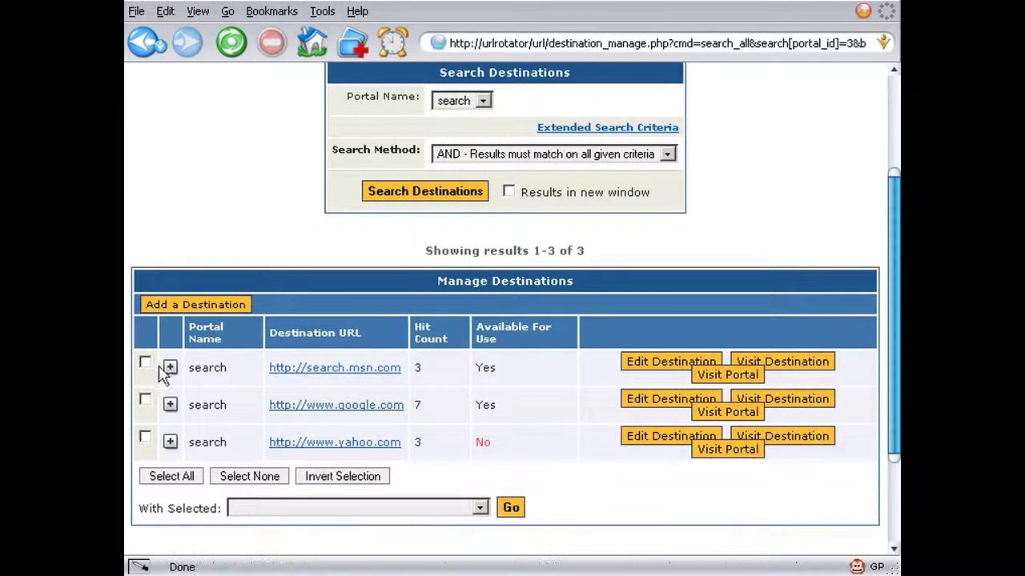
click(632, 374)
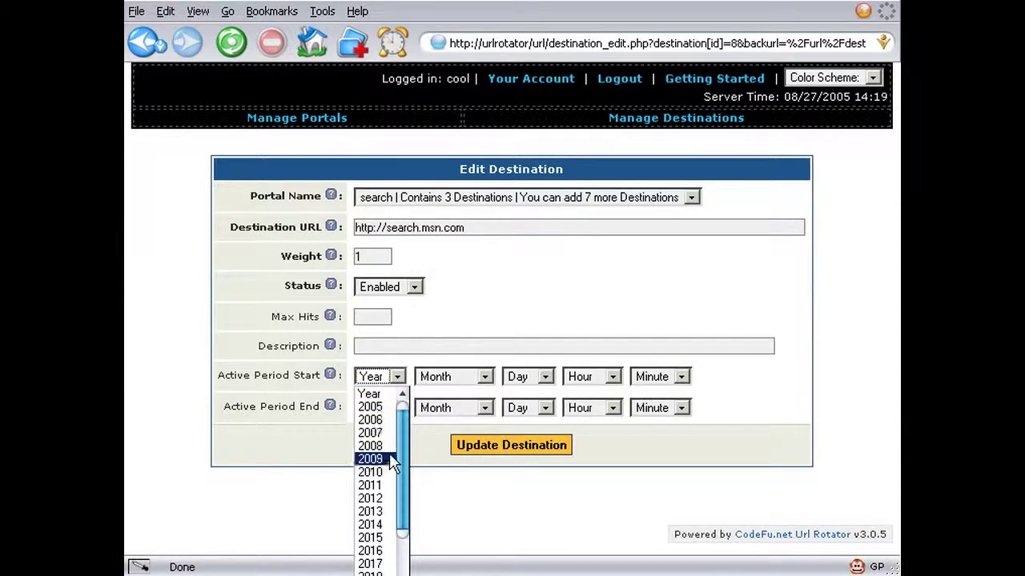
- Set the msn destination's Active Period Start to 2035 March 3rd, 04 AM 04, and update it
scroll(389, 457, down, 4)
click(370, 574)
click(484, 376)
click(432, 432)
click(545, 376)
click(528, 433)
click(613, 376)
click(585, 458)
click(680, 376)
click(644, 459)
click(522, 447)
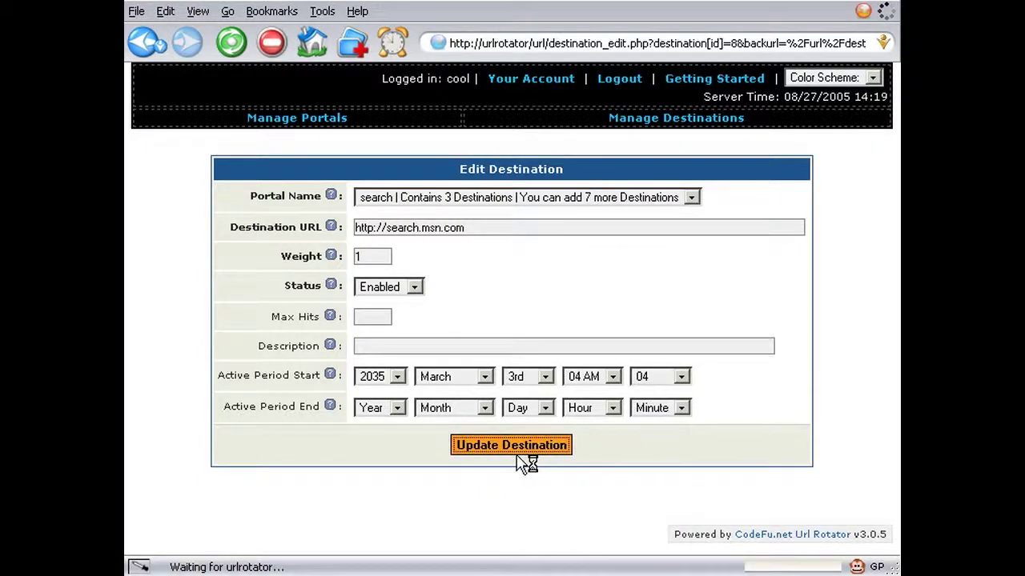
- Limit the google destination to 5 Max Hits and update it
scroll(520, 480, down, 2)
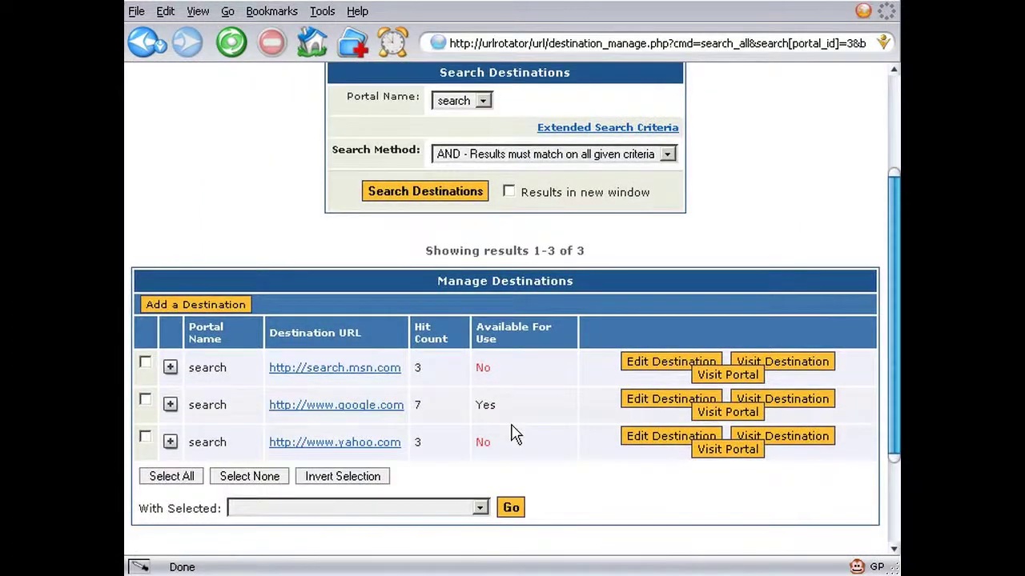
click(642, 411)
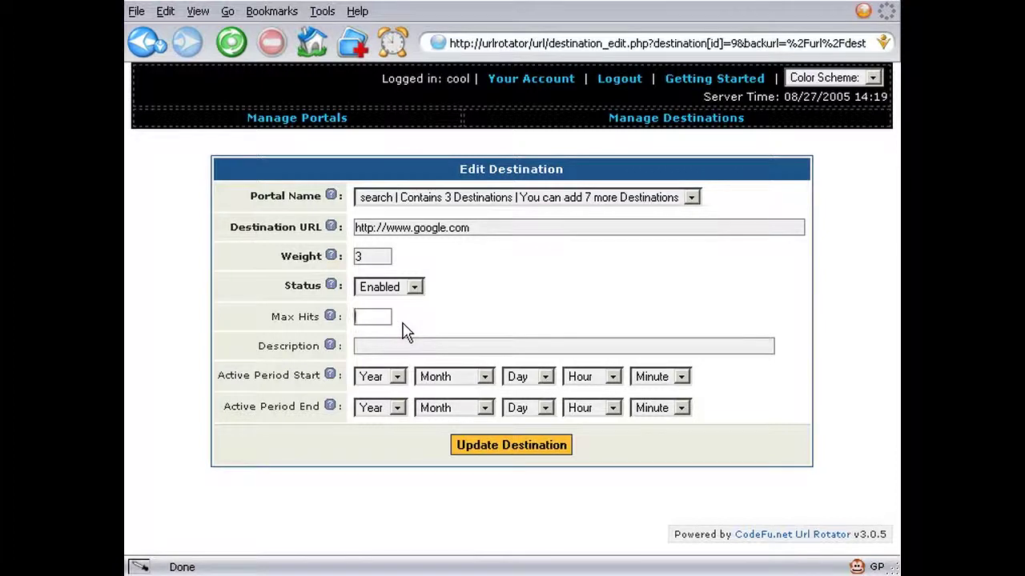
text(5)
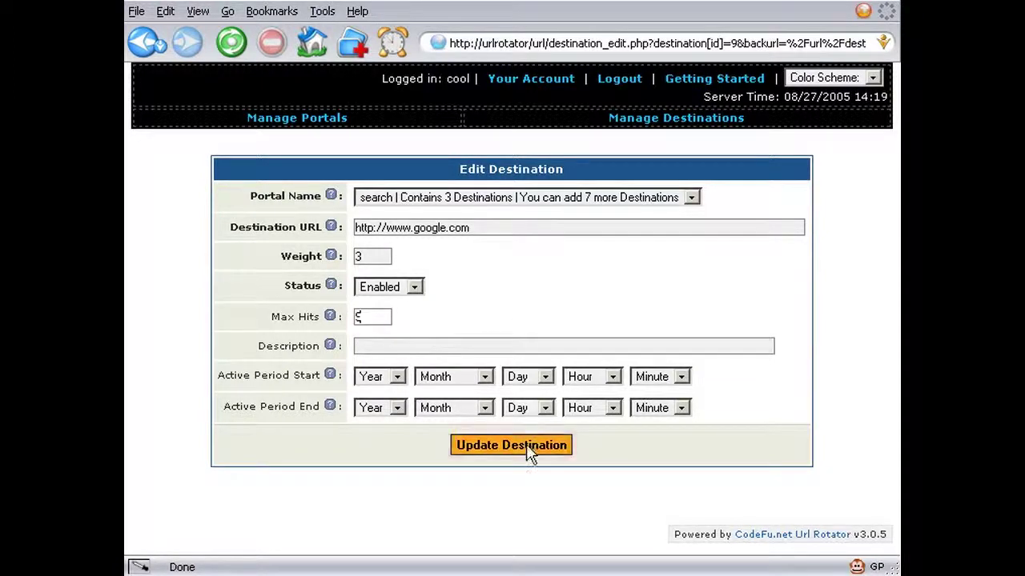
click(528, 456)
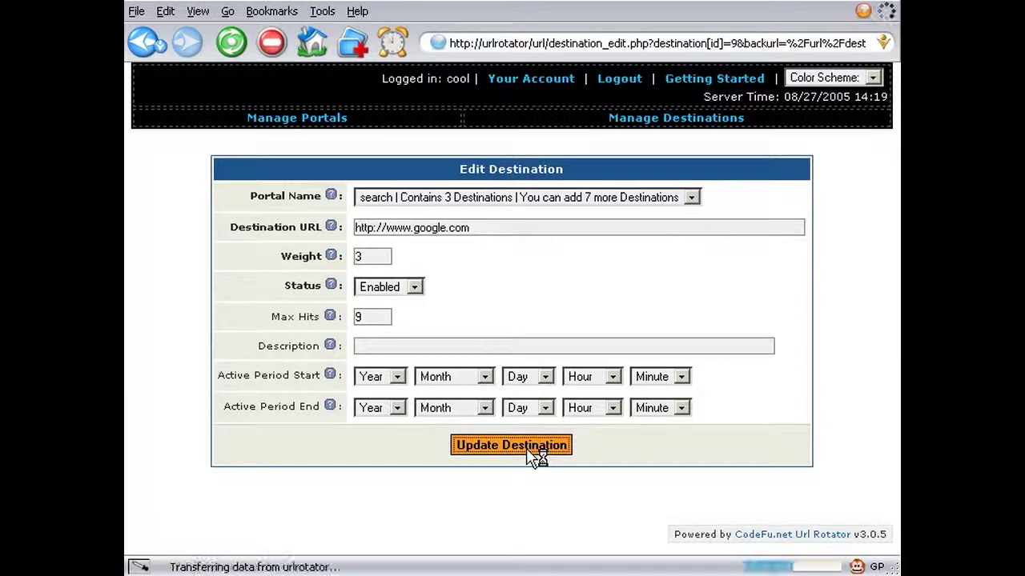
scroll(529, 456, down, 3)
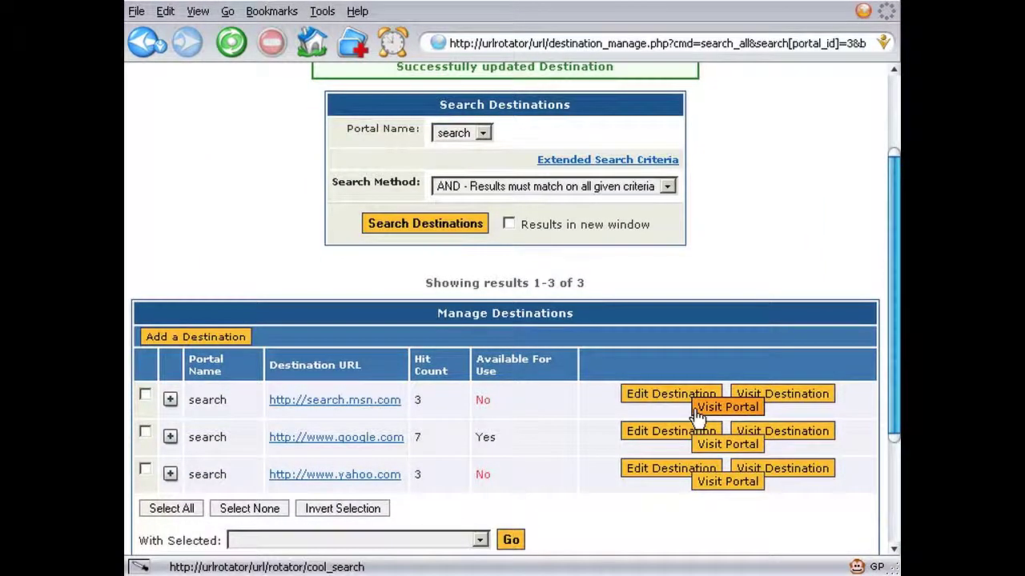
- Visit the google.com destination directly, then visit the search portal to check its redirect
click(744, 431)
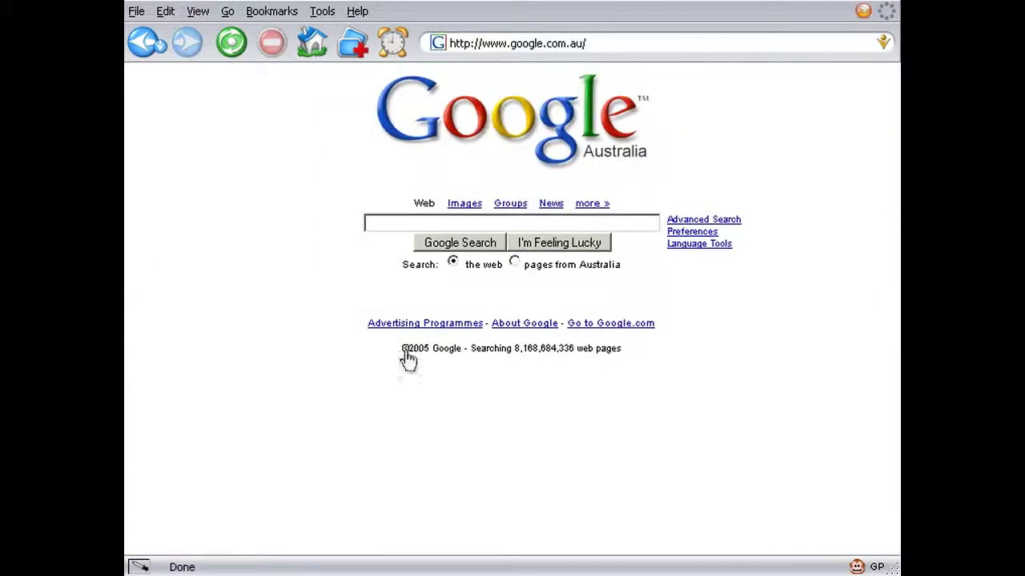
click(144, 46)
click(709, 527)
click(145, 44)
- Expand then collapse the yahoo.com, google.com and search.msn.com destination details
scroll(349, 378, down, 2)
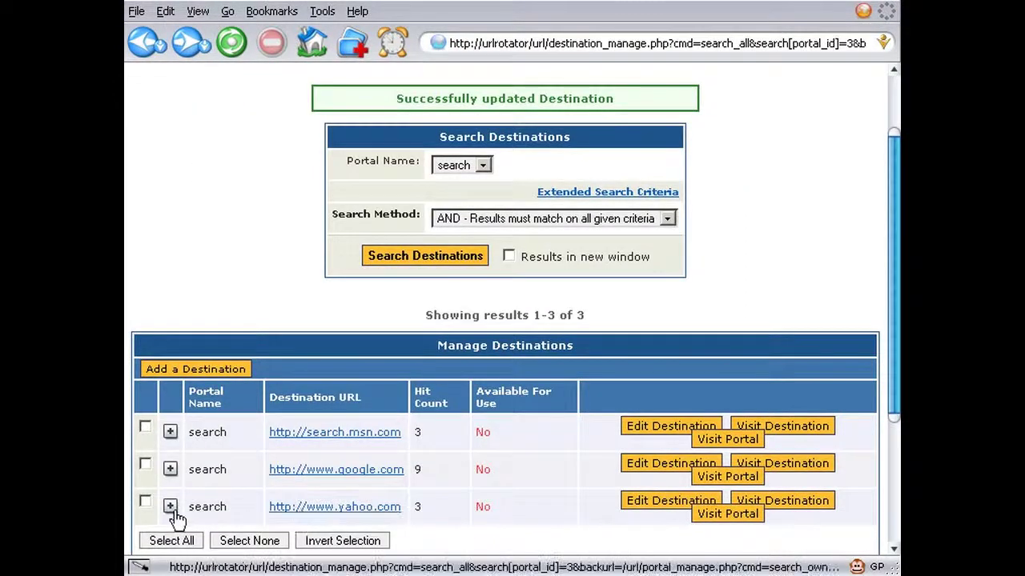
click(169, 505)
scroll(171, 519, down, 5)
scroll(180, 518, down, 1)
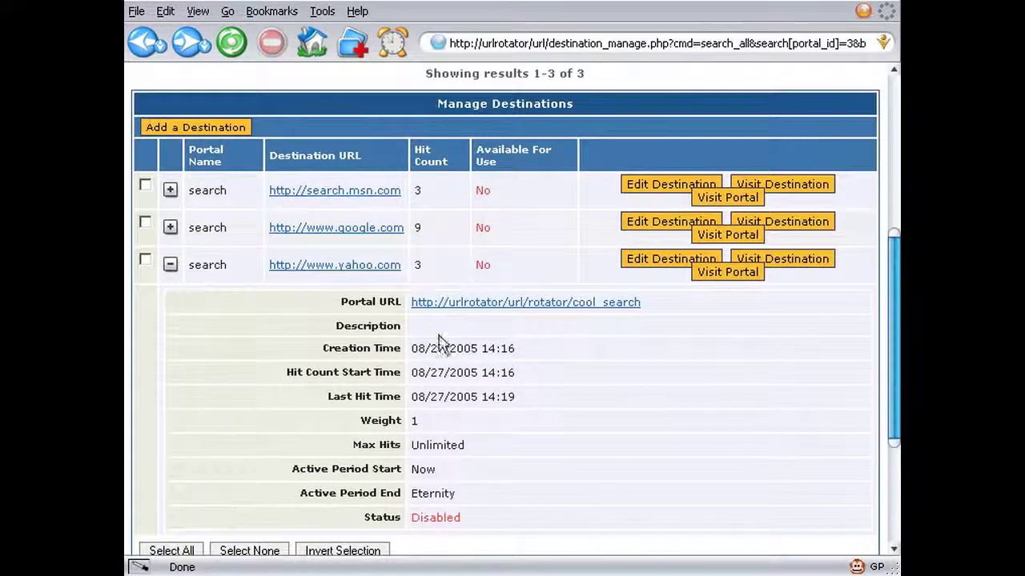
click(170, 227)
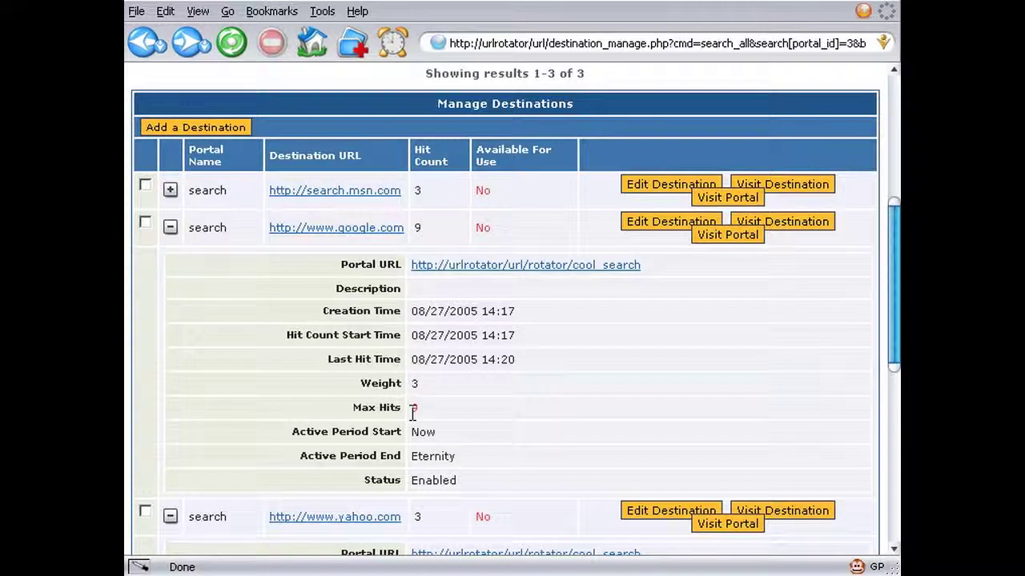
click(170, 190)
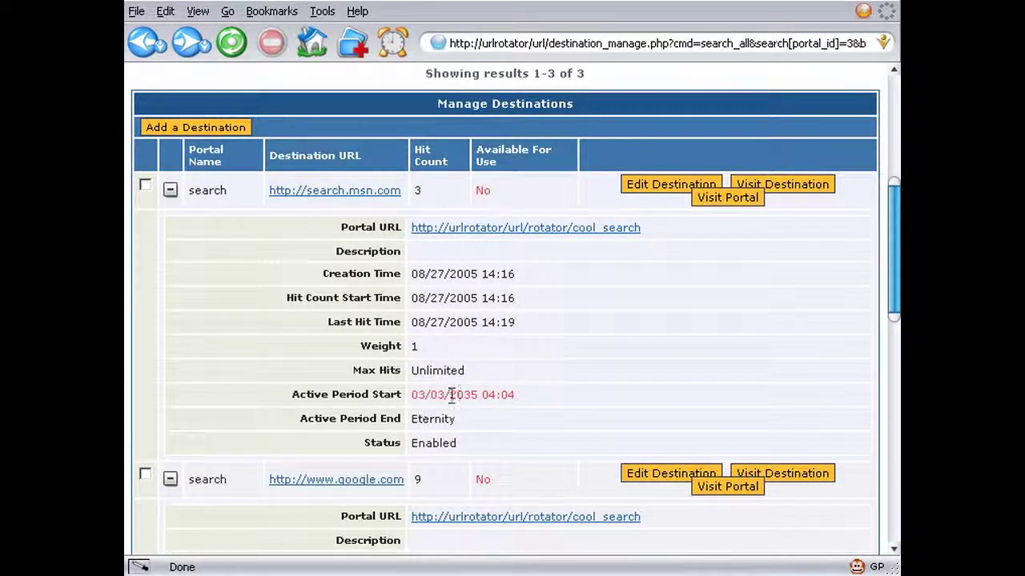
scroll(498, 398, up, 5)
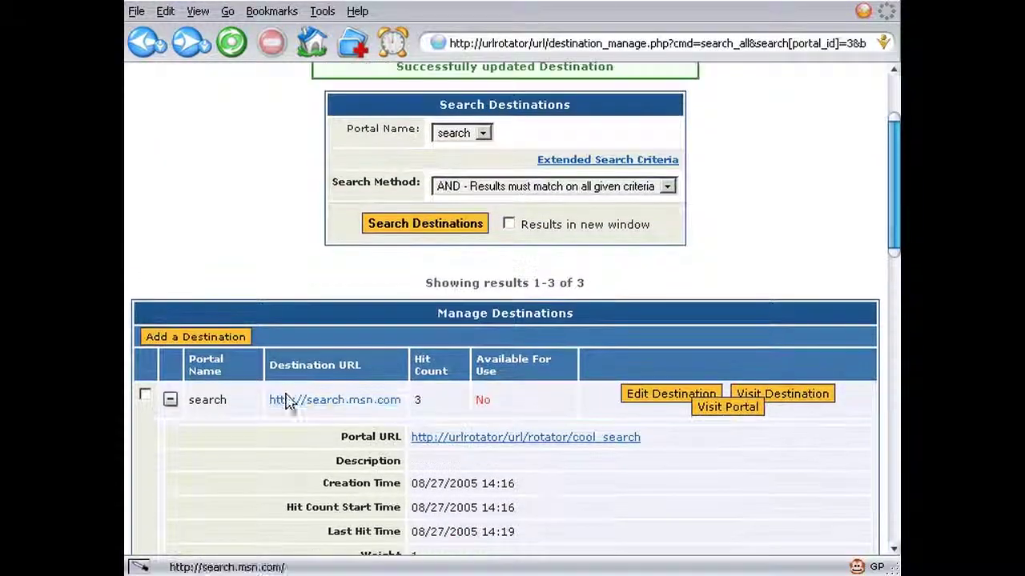
click(170, 400)
click(170, 437)
click(169, 474)
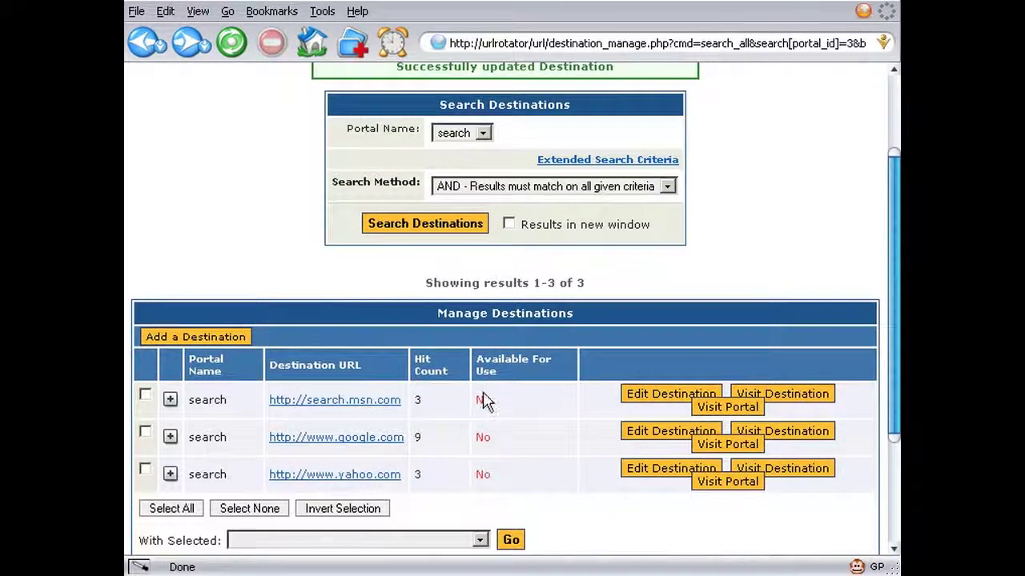
scroll(484, 378, up, 3)
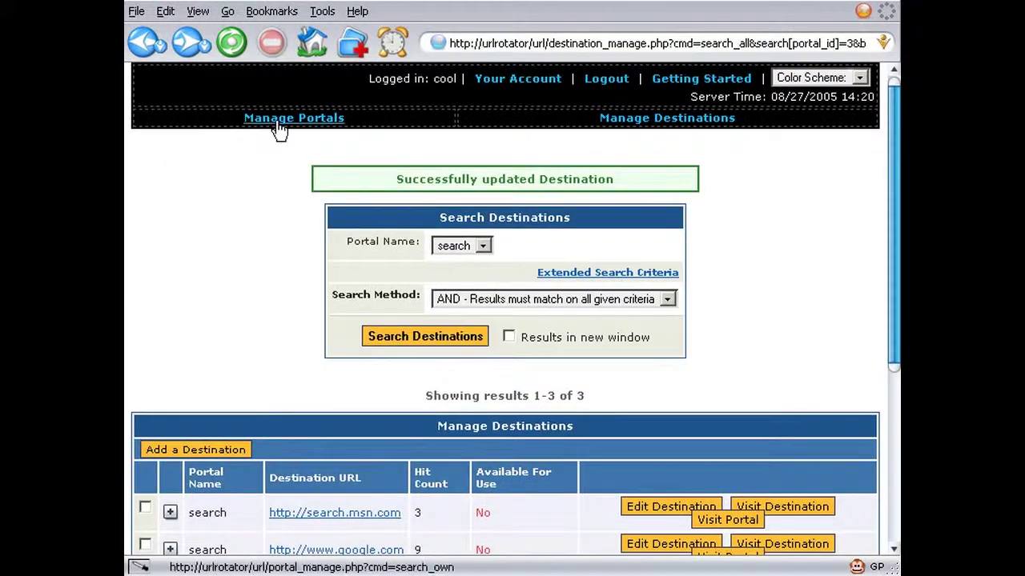
- Expand the search portal in the portal list and test it with two visits
click(279, 120)
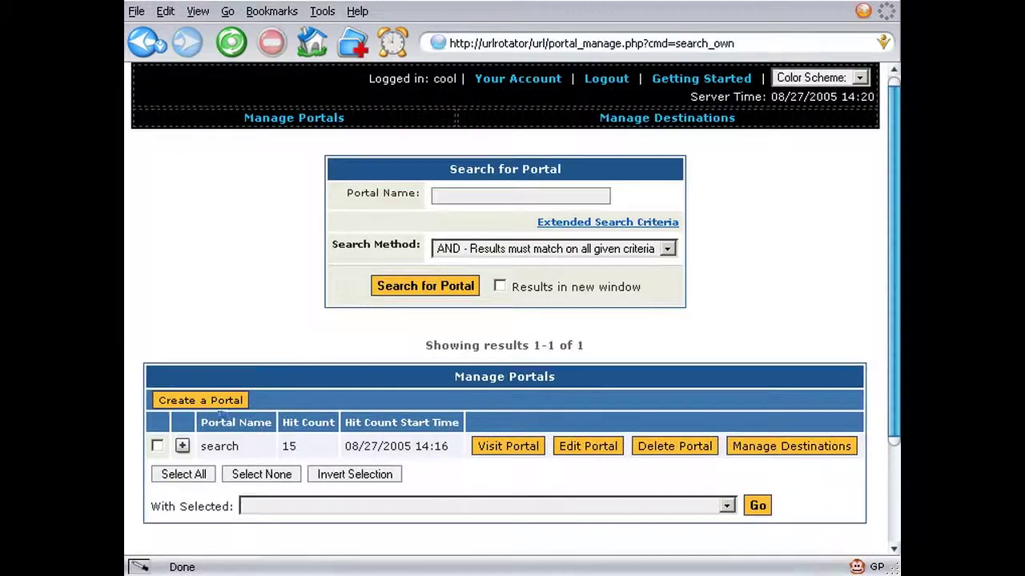
click(182, 446)
scroll(183, 454, down, 2)
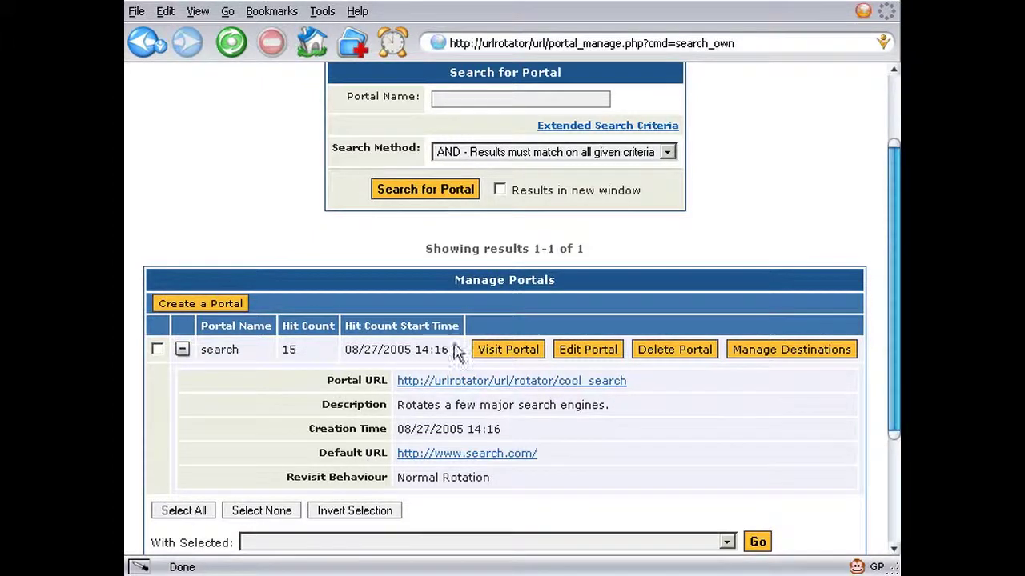
click(493, 353)
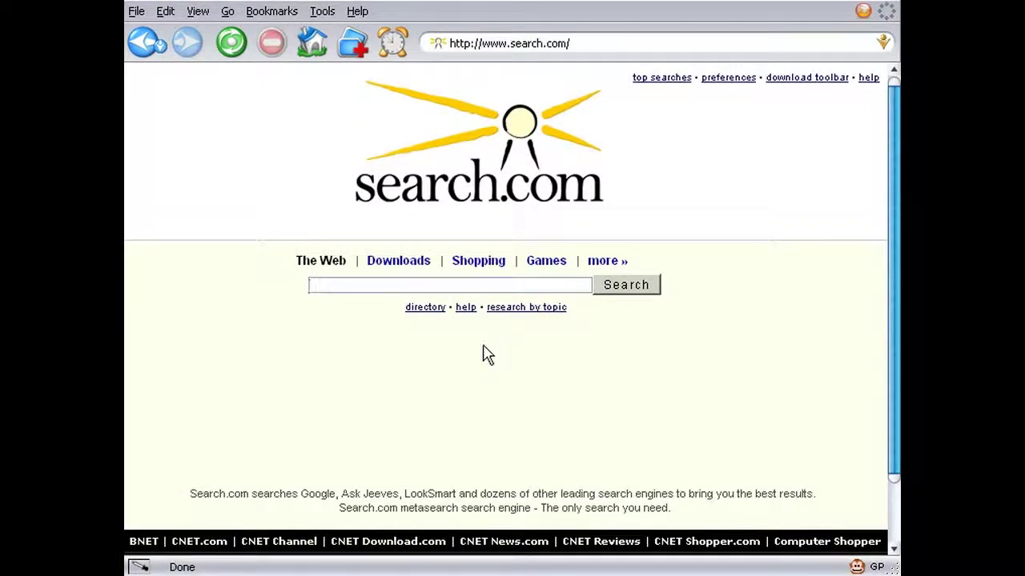
click(147, 50)
click(505, 446)
click(146, 41)
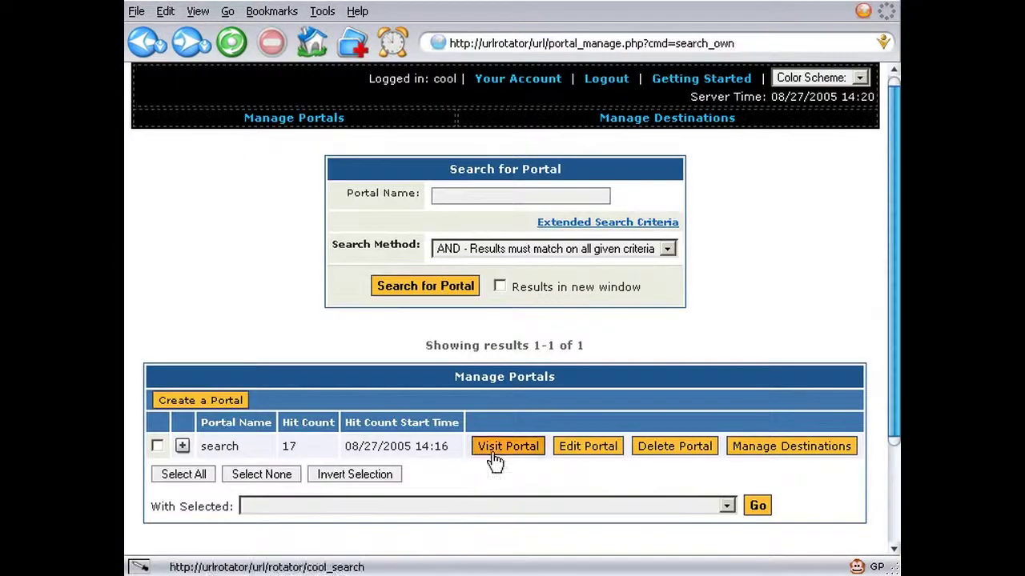
click(503, 450)
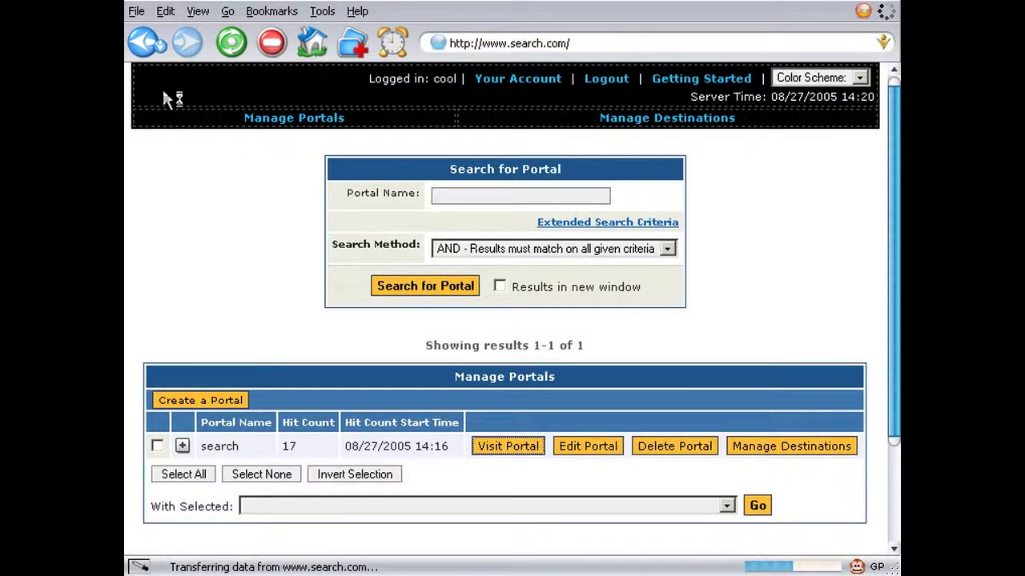
click(141, 44)
click(488, 448)
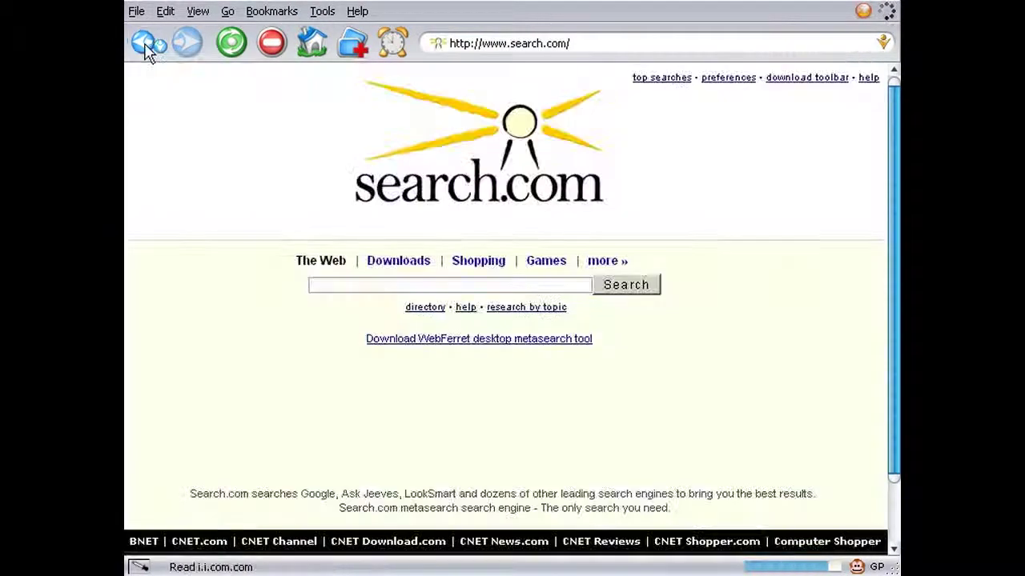
click(141, 43)
click(508, 450)
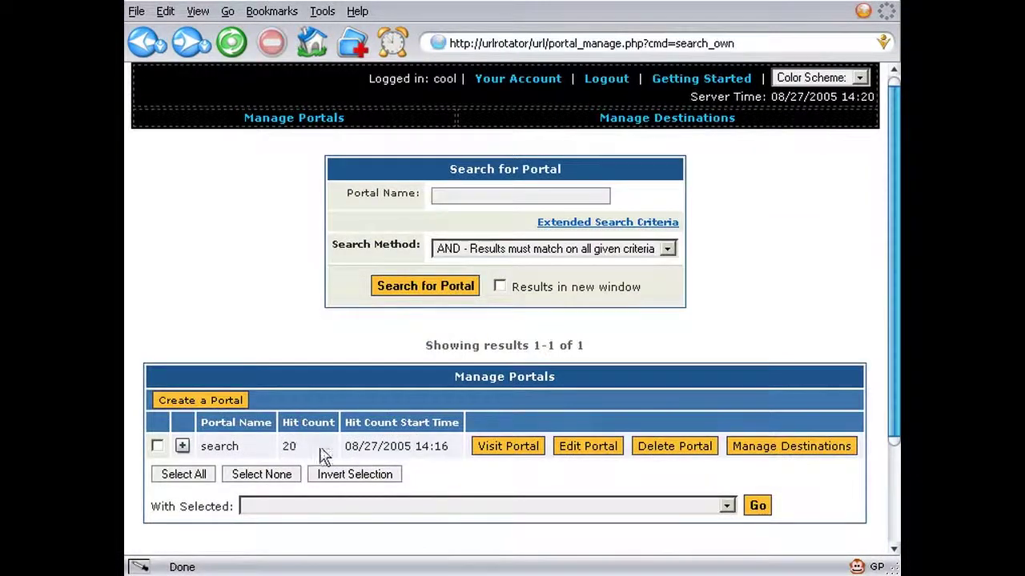
click(508, 448)
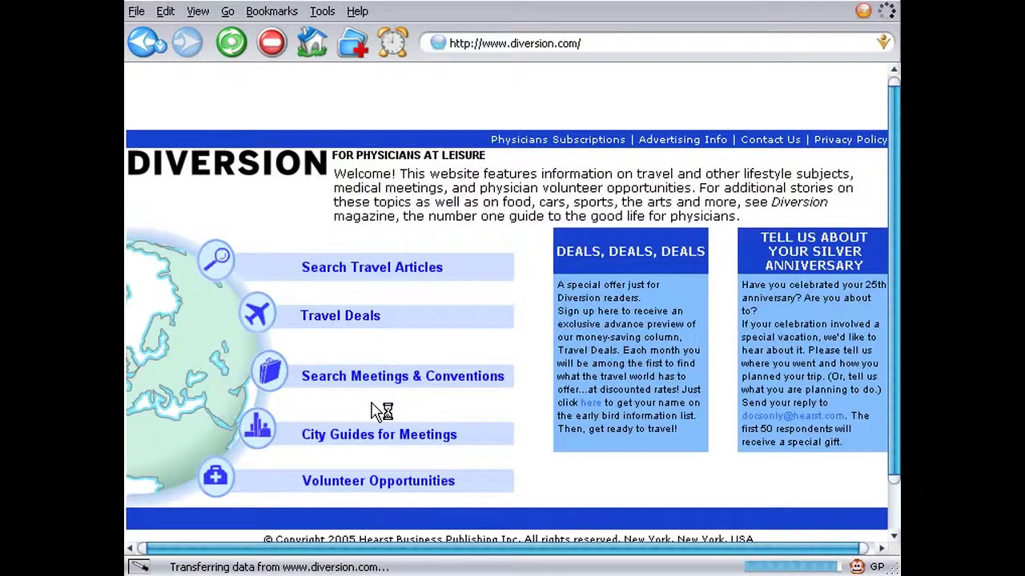
click(147, 44)
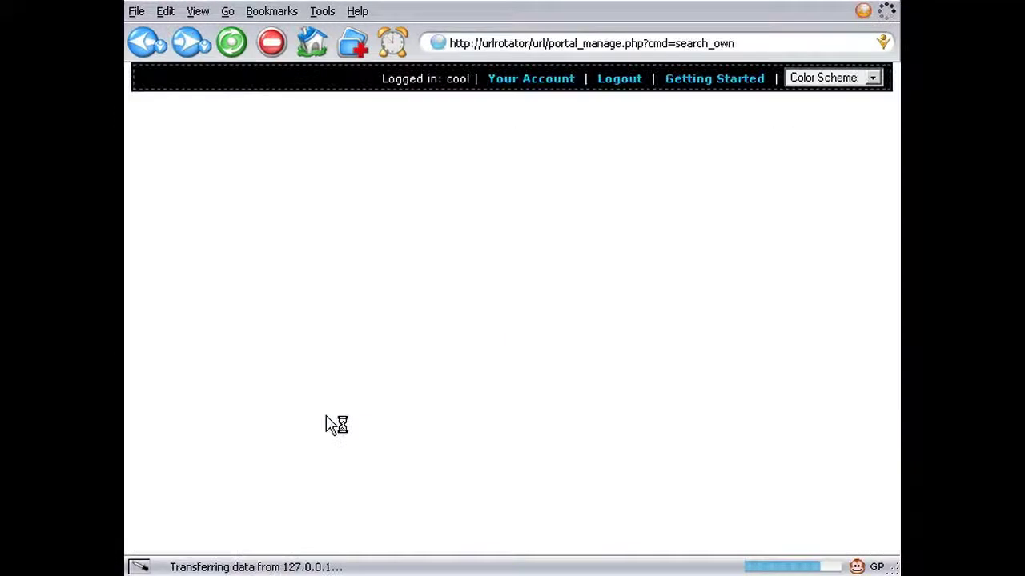
click(472, 450)
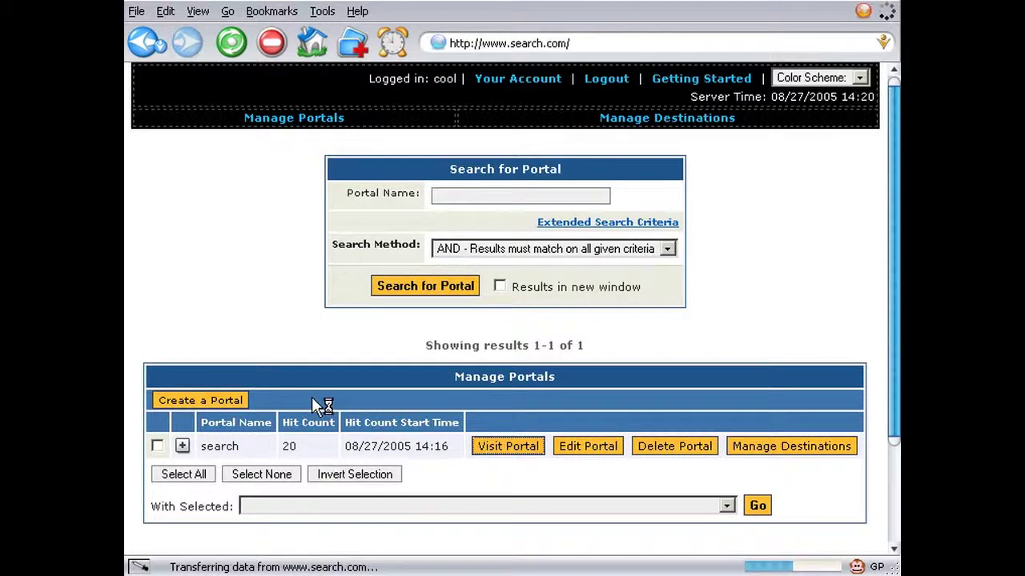
click(142, 48)
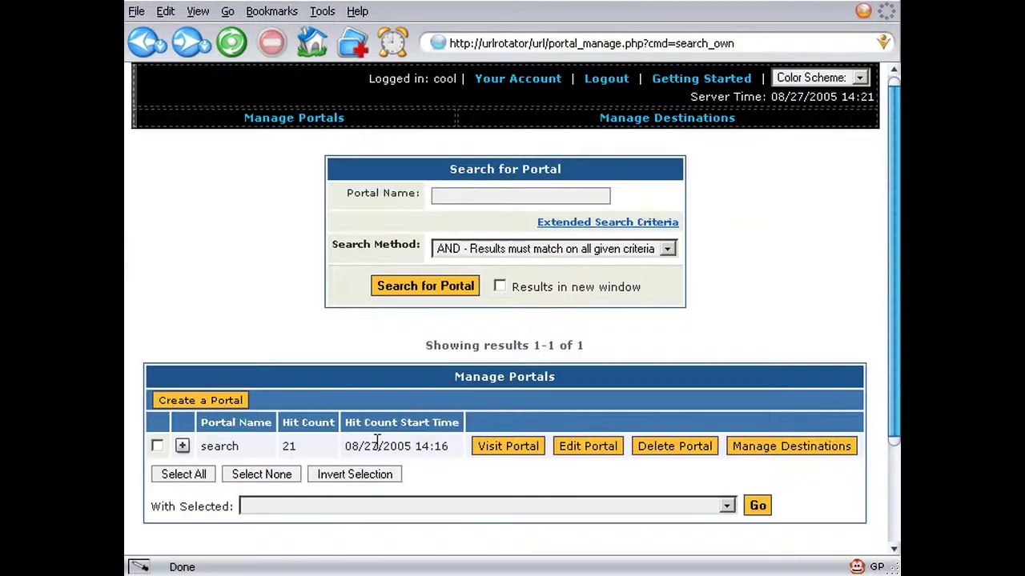
- Show the extended search criteria and run a portal search filtered by hit count
scroll(256, 444, down, 1)
scroll(259, 445, up, 1)
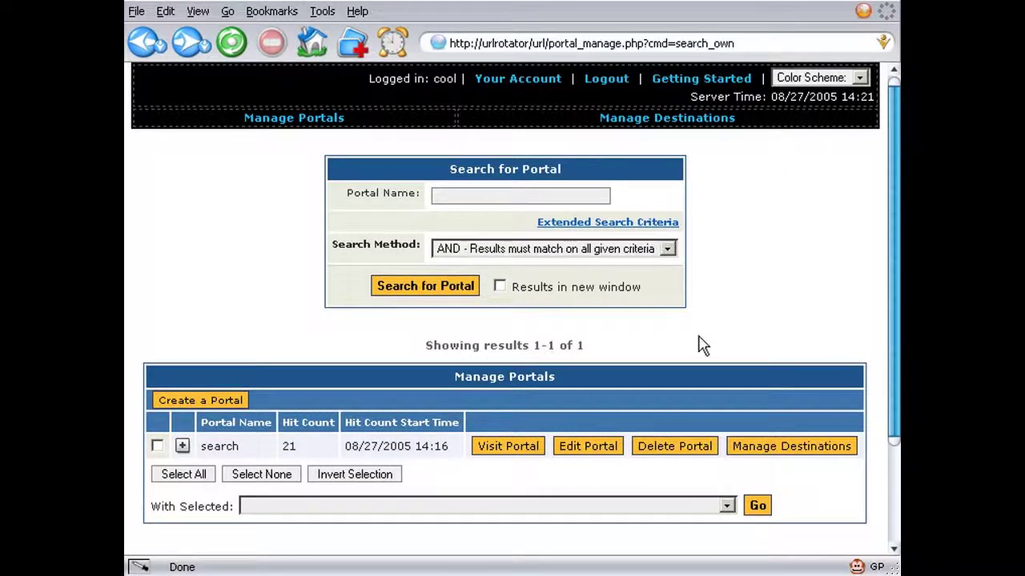
click(632, 226)
scroll(612, 265, down, 1)
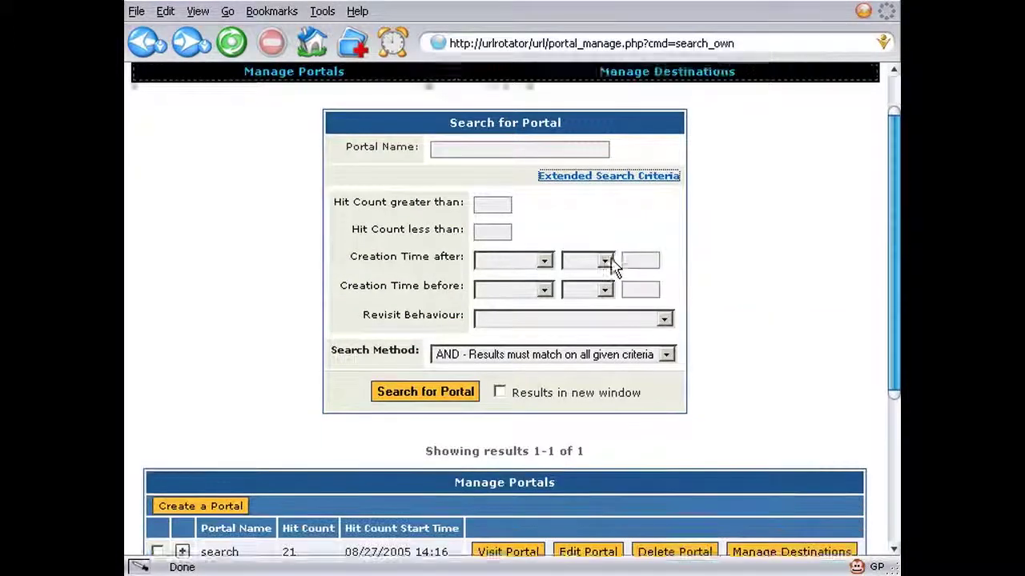
click(501, 187)
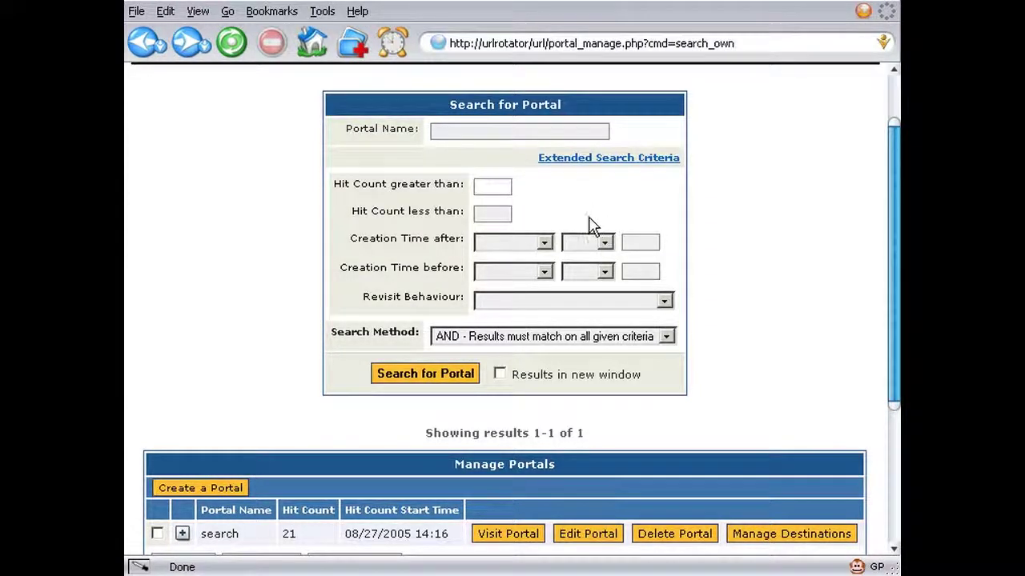
click(461, 376)
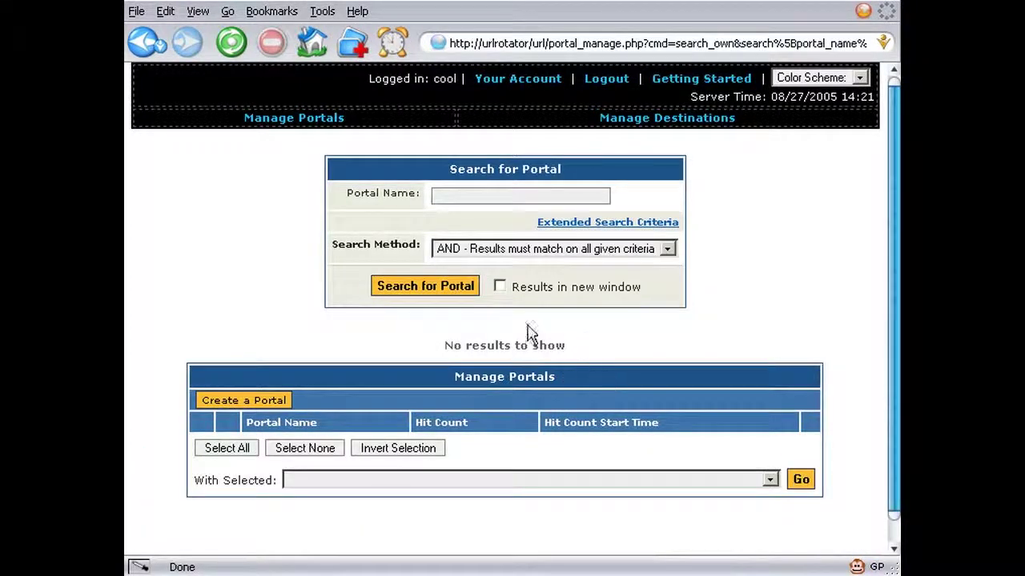
- Search for portals named 'sea' with Hit Count greater than 20, returning the search portal
click(604, 223)
click(497, 252)
text(22)
key(BackSpace)
text(1)
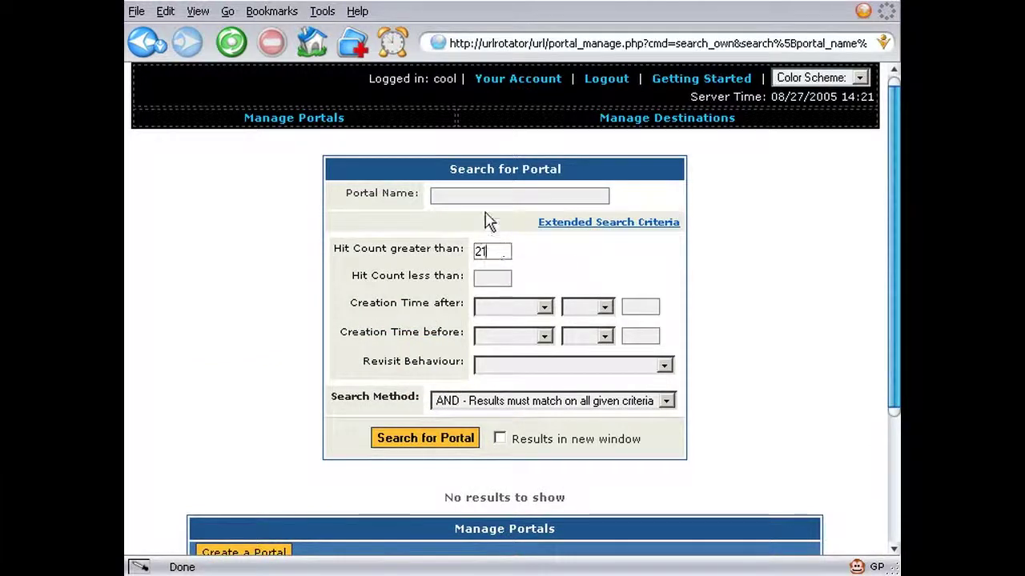
key(BackSpace)
text(0)
click(514, 198)
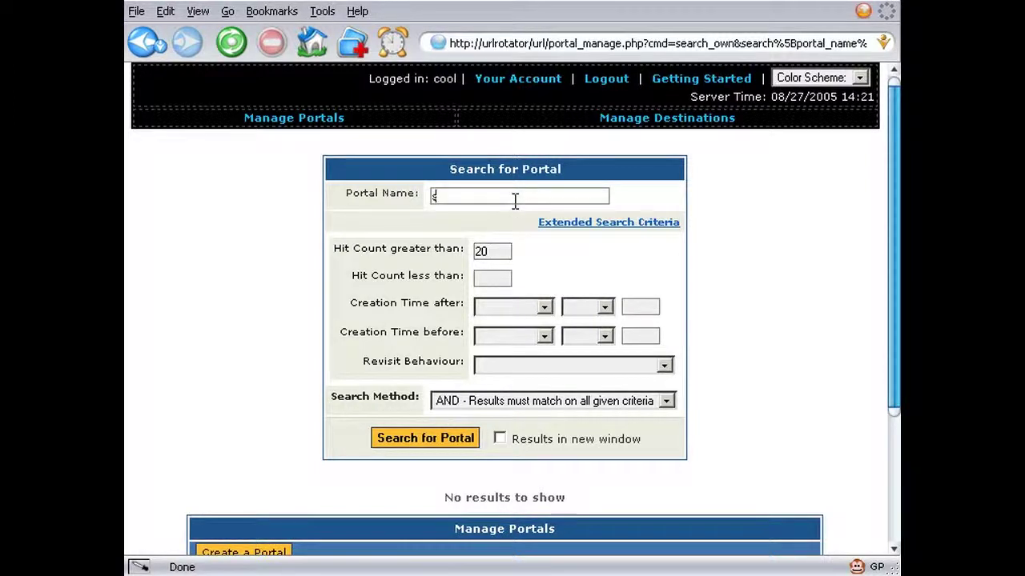
text(sea)
click(456, 437)
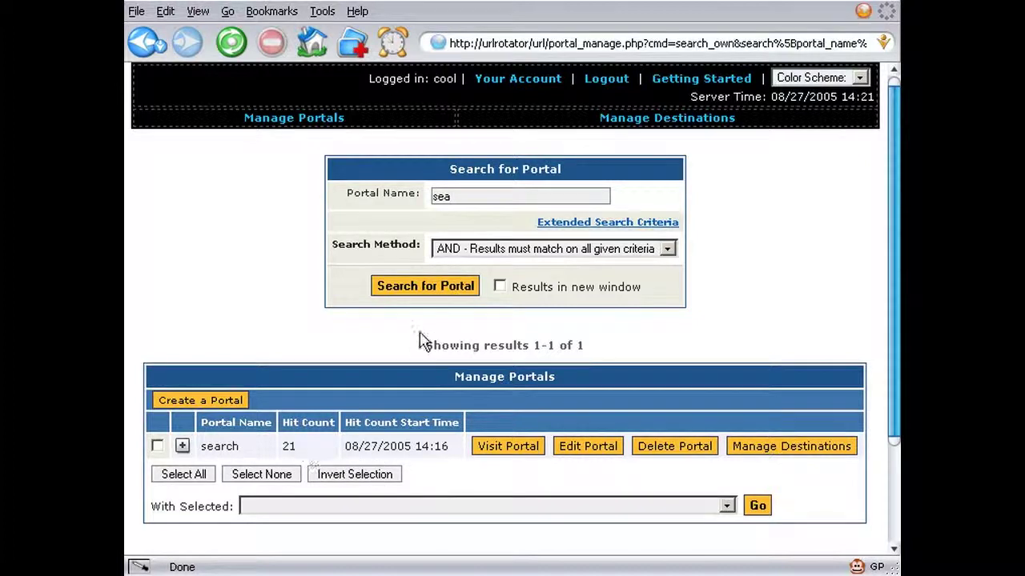
scroll(563, 329, down, 2)
scroll(567, 328, up, 2)
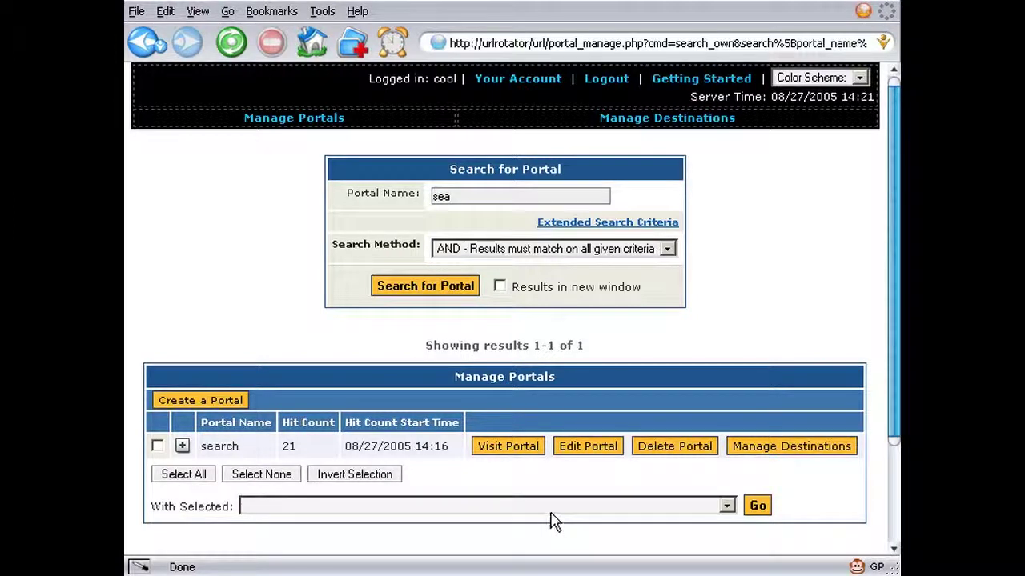
- Delete the search portal, confirm the deletion, and log out to the login page
click(688, 452)
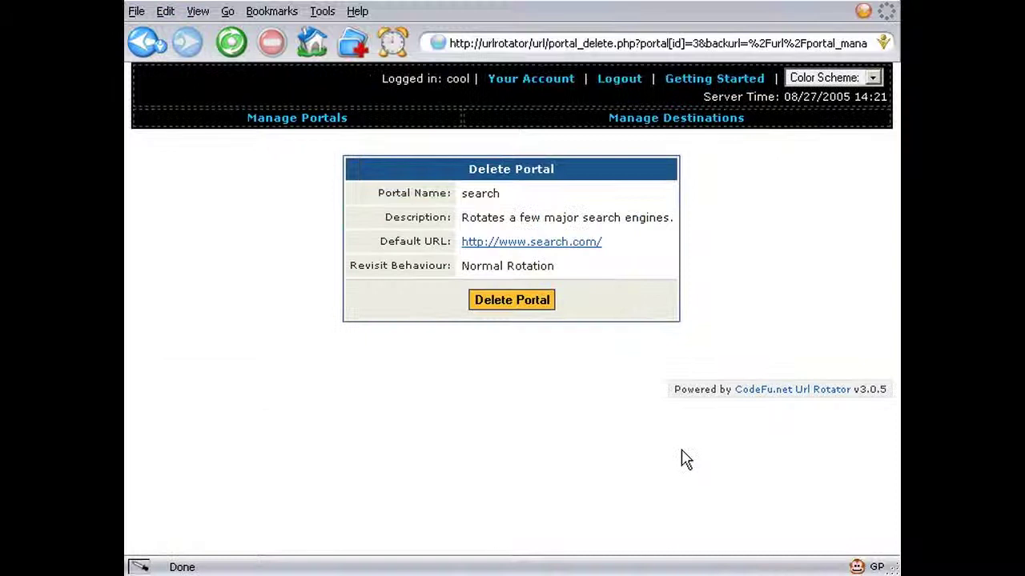
click(511, 307)
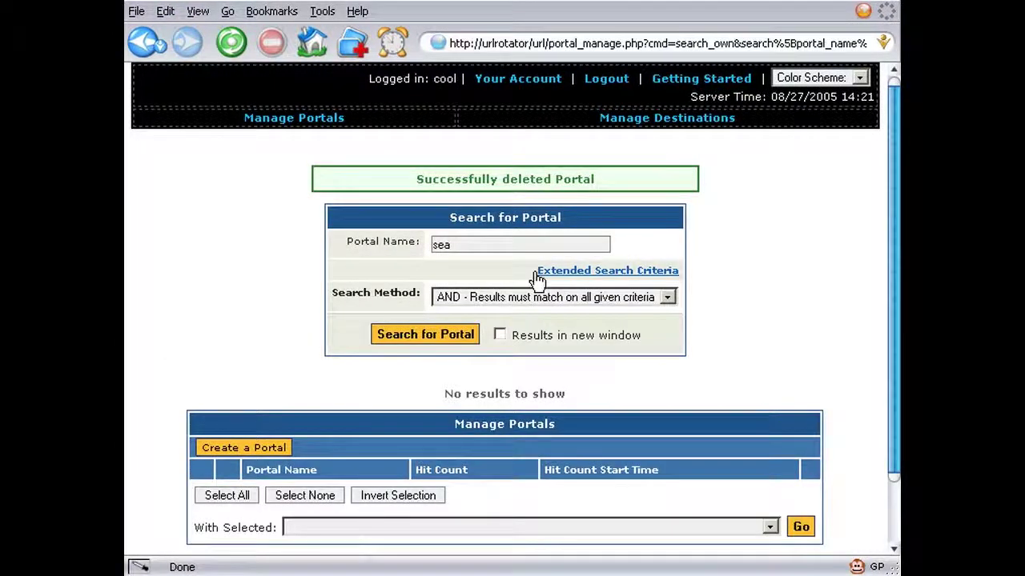
click(601, 85)
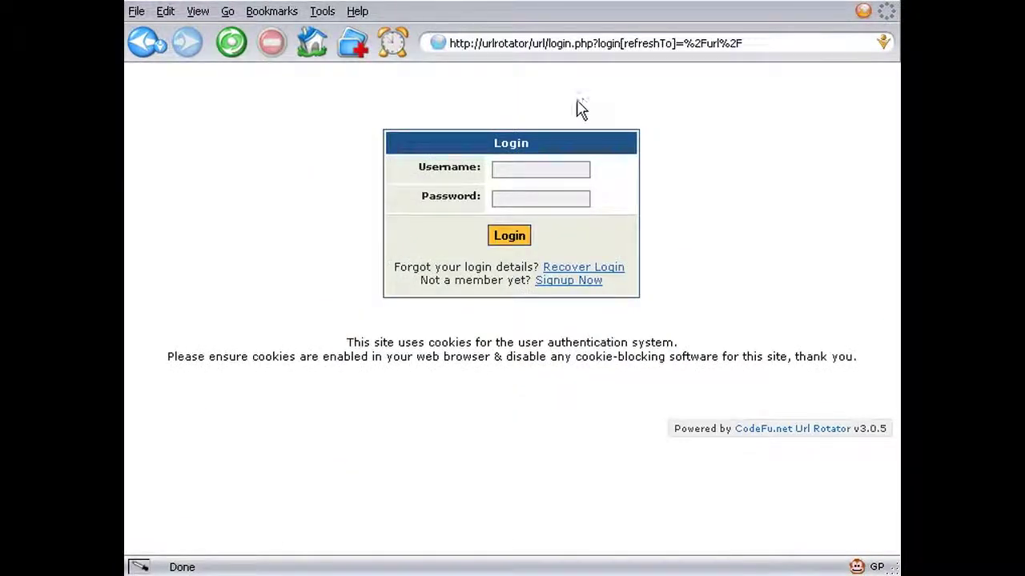